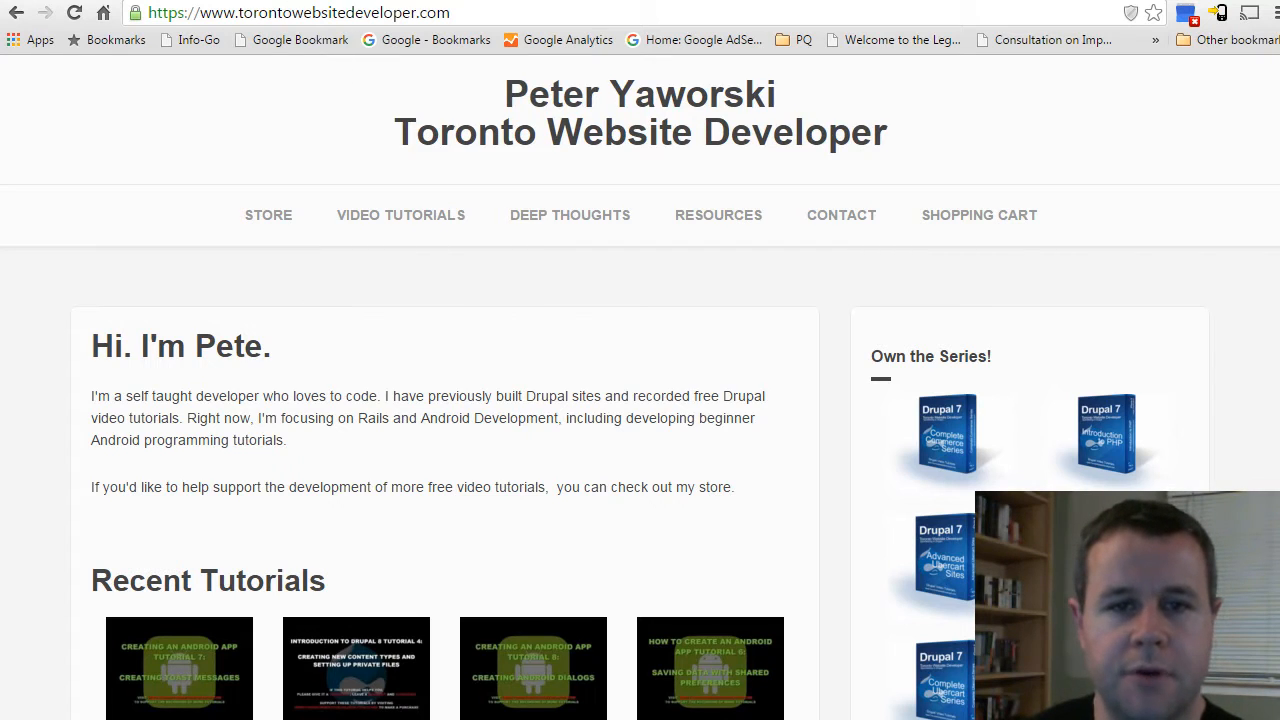
Switch to the local D8 Sandbox site and look over the posts listed on its home page.
click(96, 1)
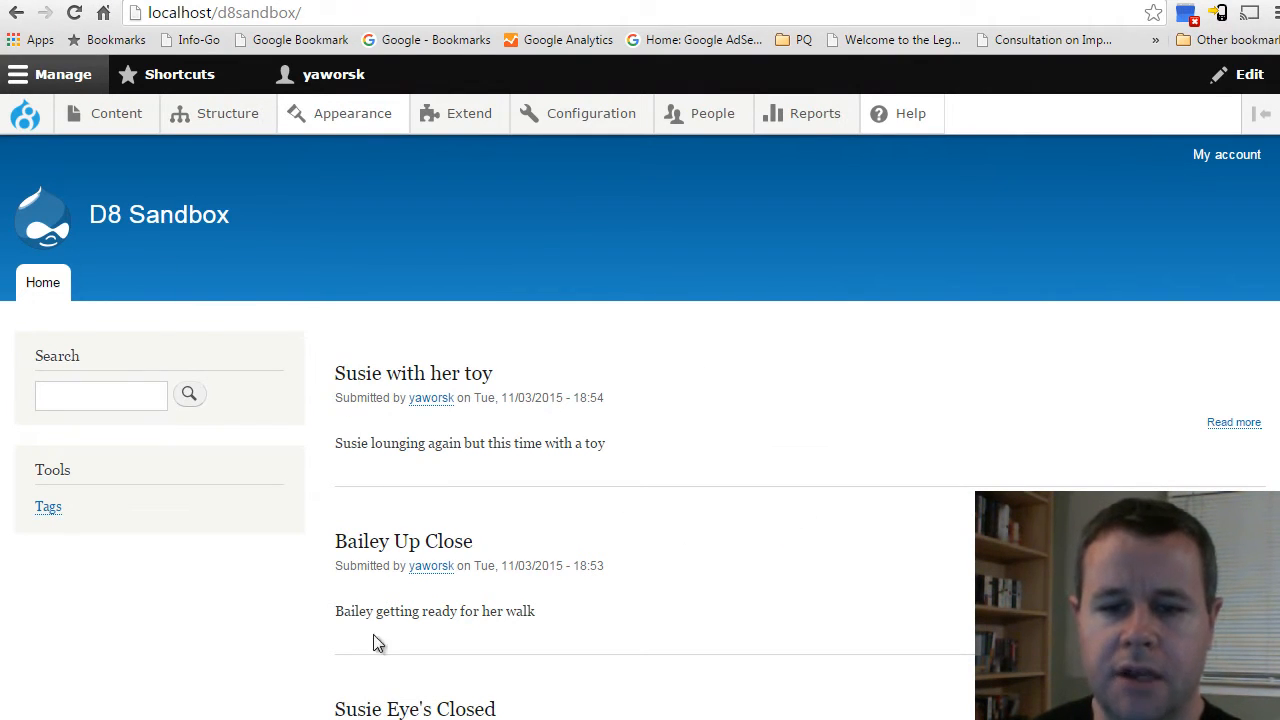
scroll(689, 586, down, 3)
scroll(689, 586, up, 3)
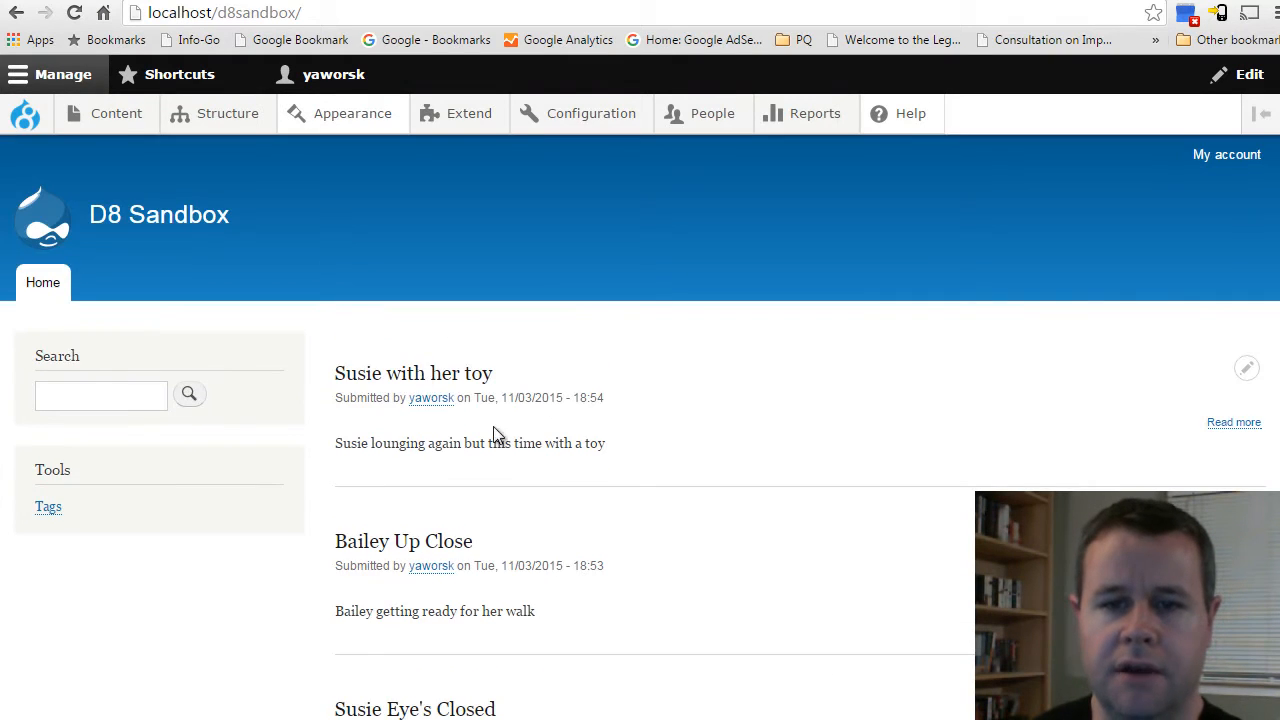
scroll(510, 495, down, 1)
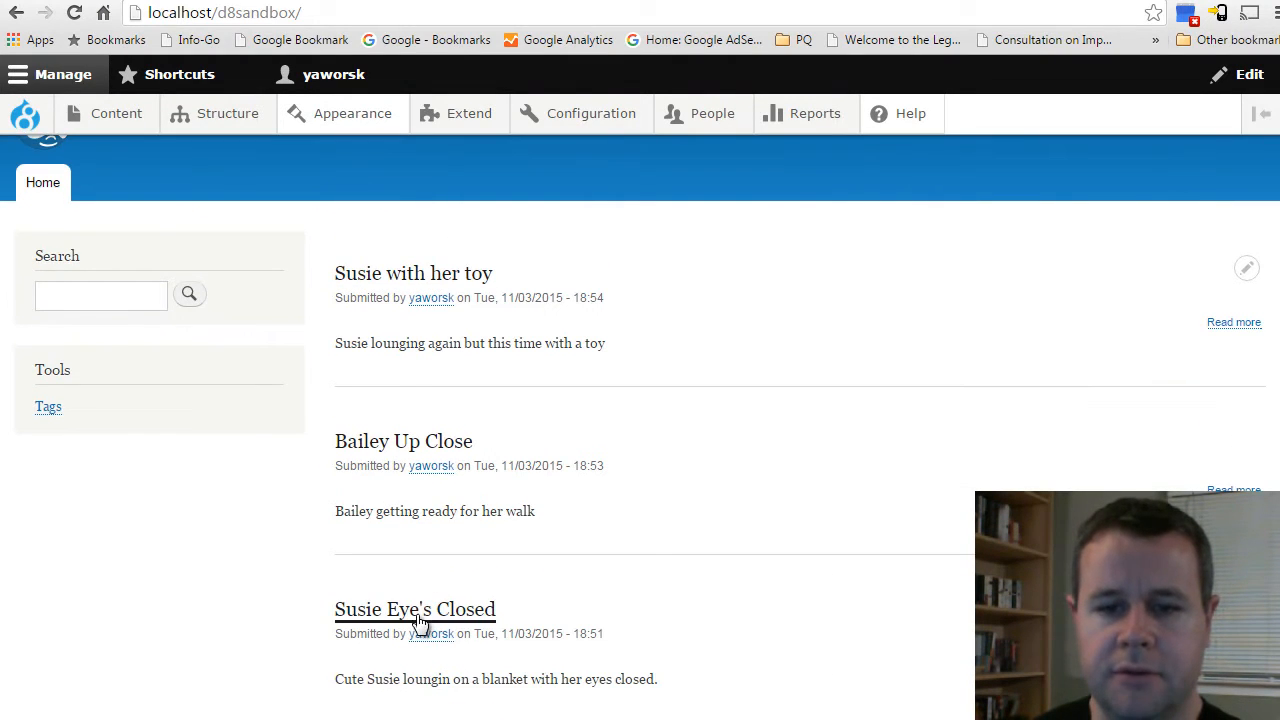
scroll(652, 606, up, 1)
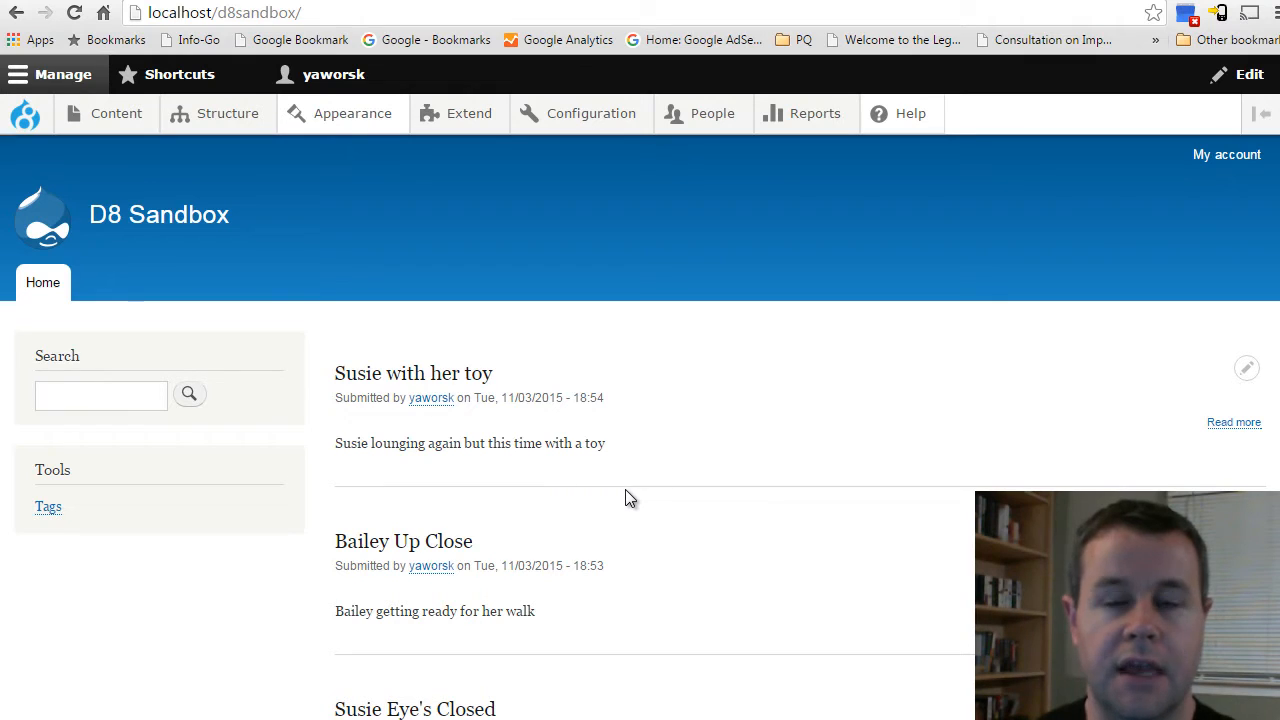
Open the "Susie with her toy" post and examine how its Premium Image is displayed.
click(400, 374)
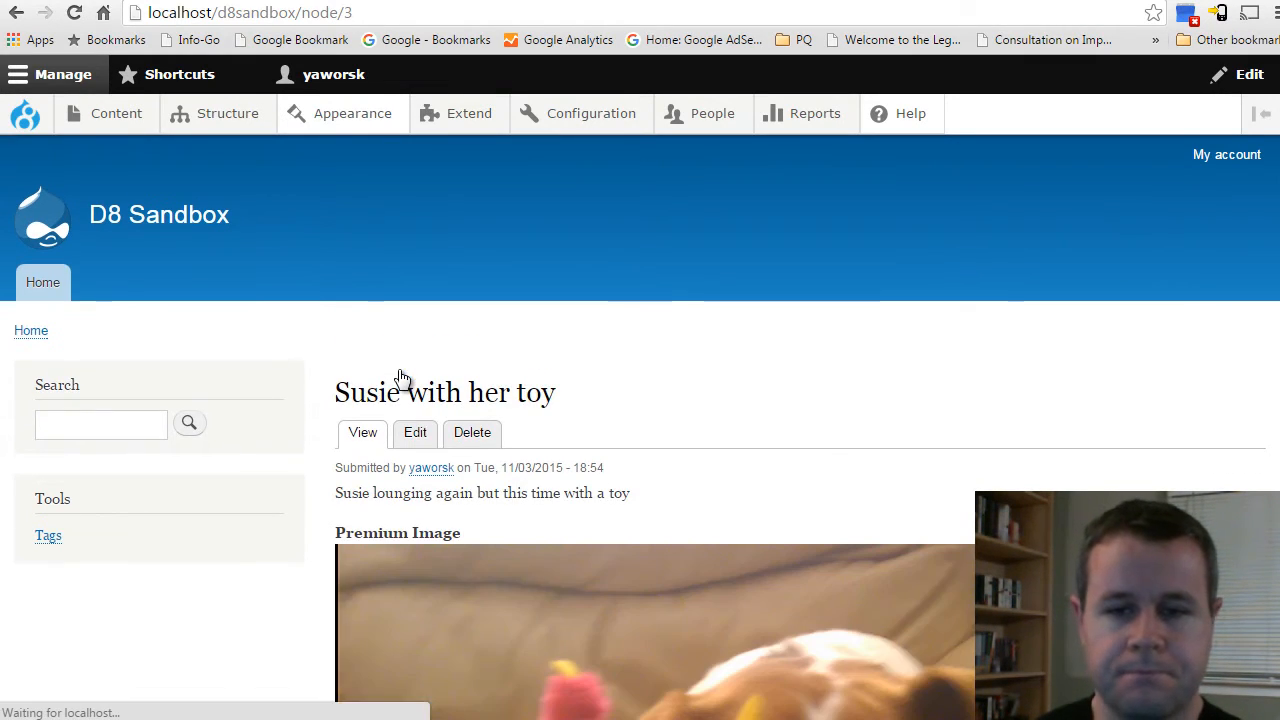
scroll(780, 450, down, 3)
scroll(651, 485, down, 3)
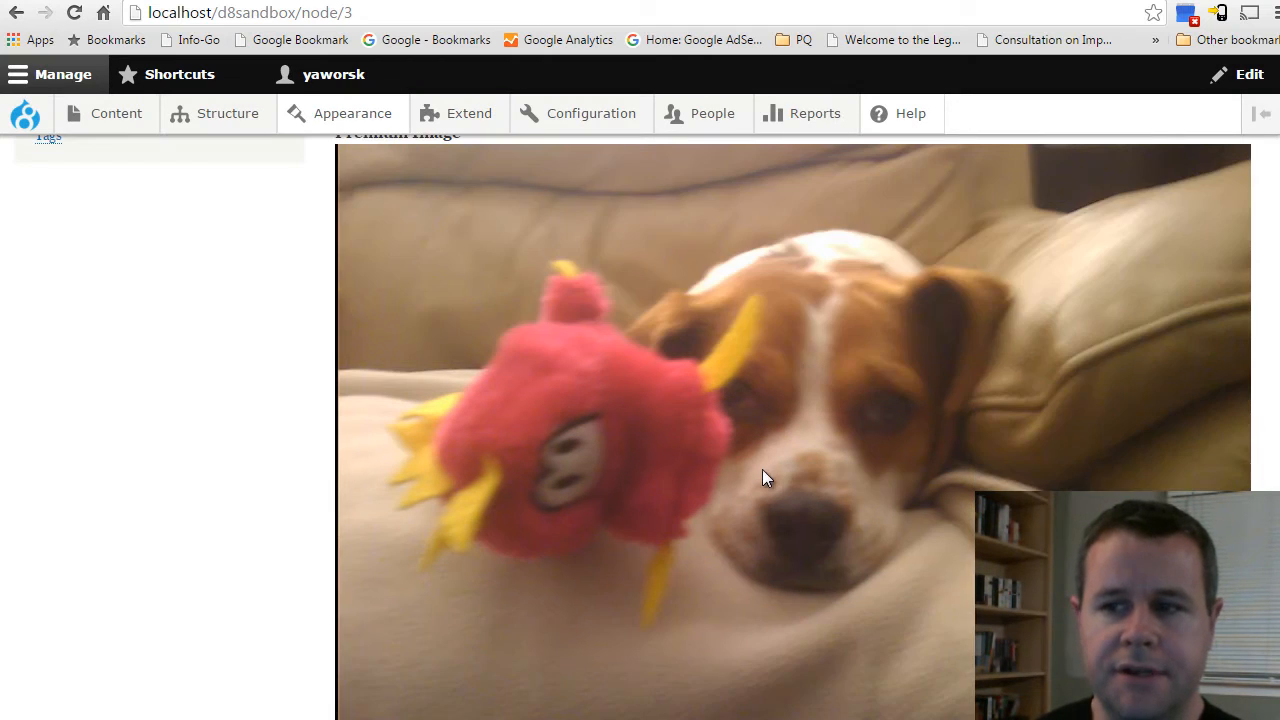
scroll(705, 440, up, 2)
scroll(765, 488, up, 3)
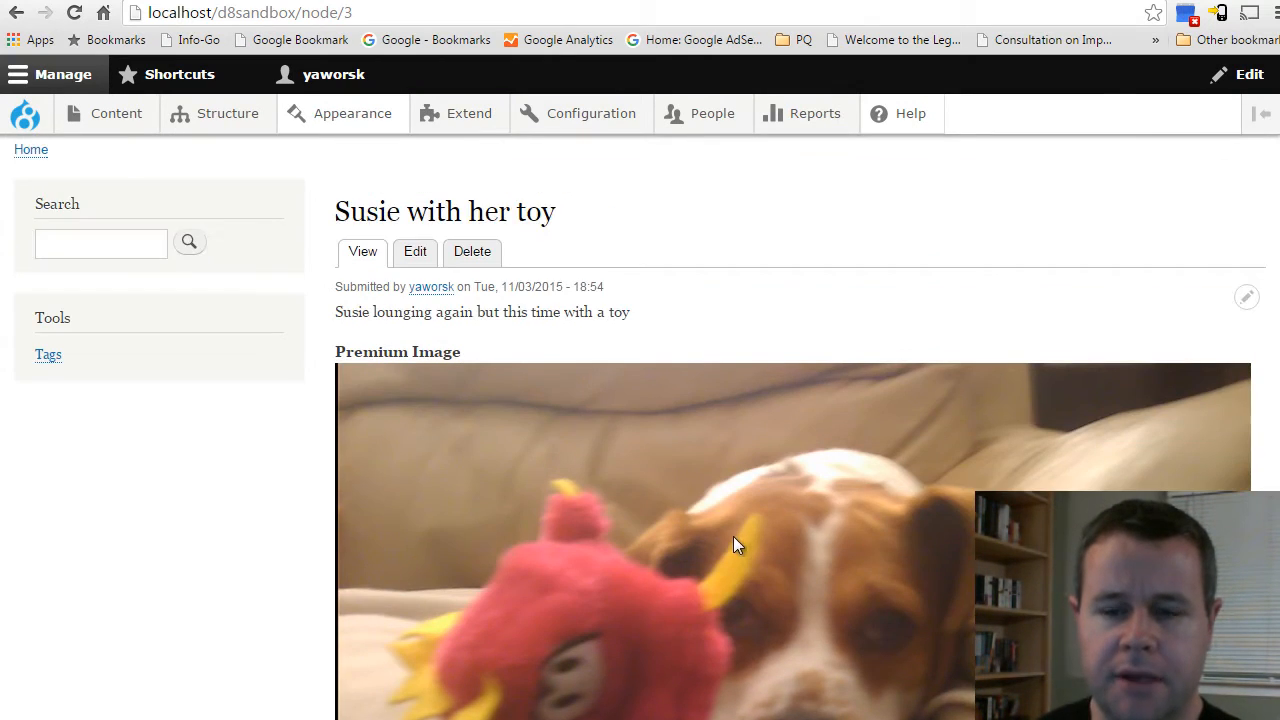
scroll(734, 538, down, 1)
scroll(734, 538, up, 1)
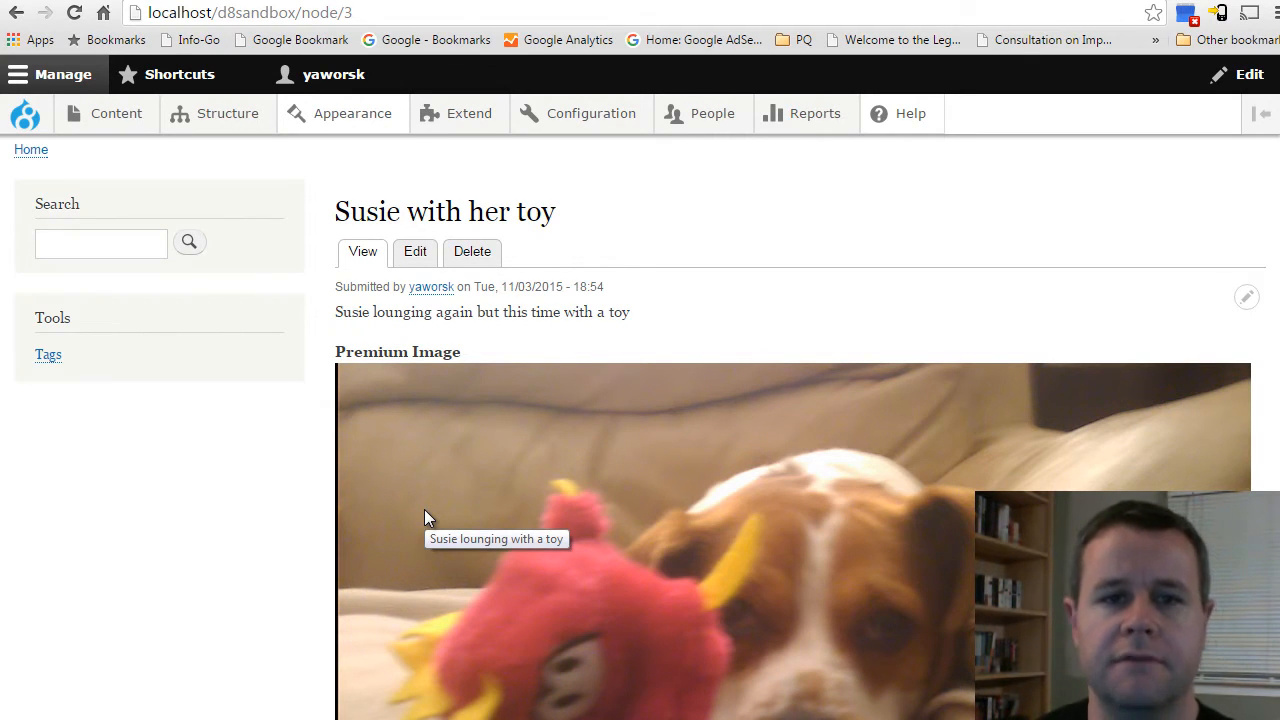
scroll(673, 284, up, 2)
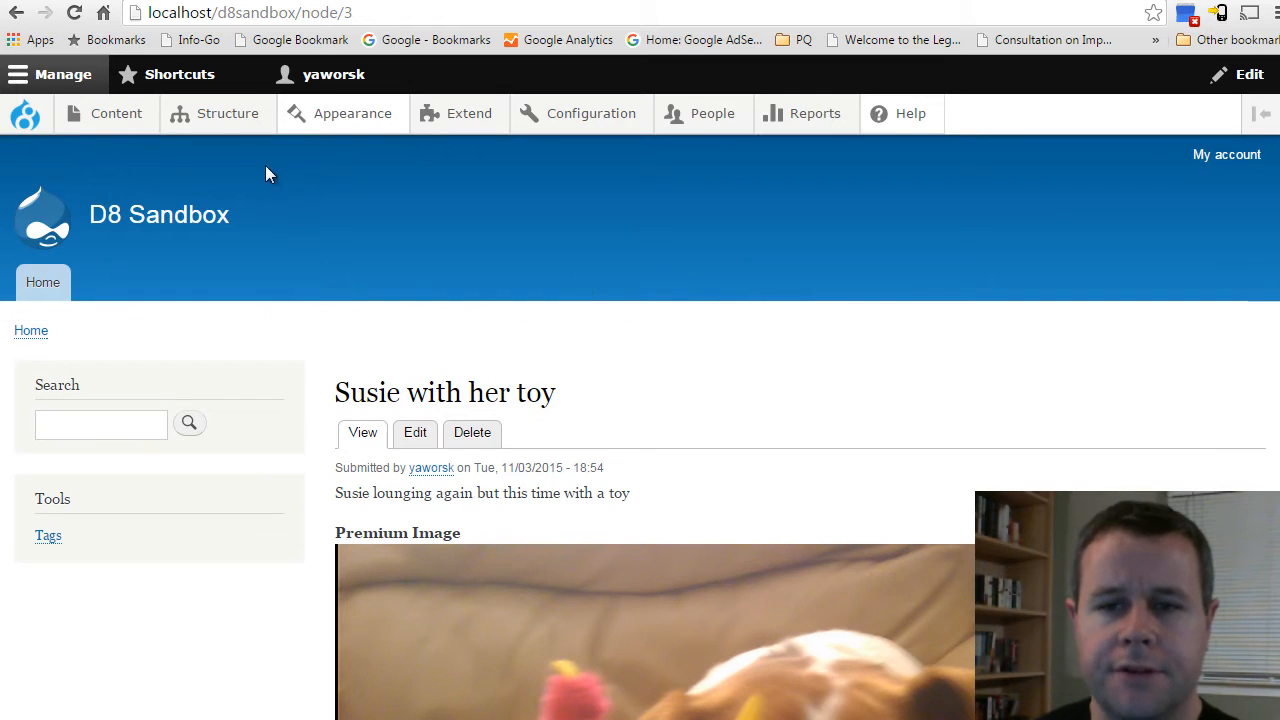
Open the site's Image styles configuration under Media and review the existing styles.
mouse_move(597, 123)
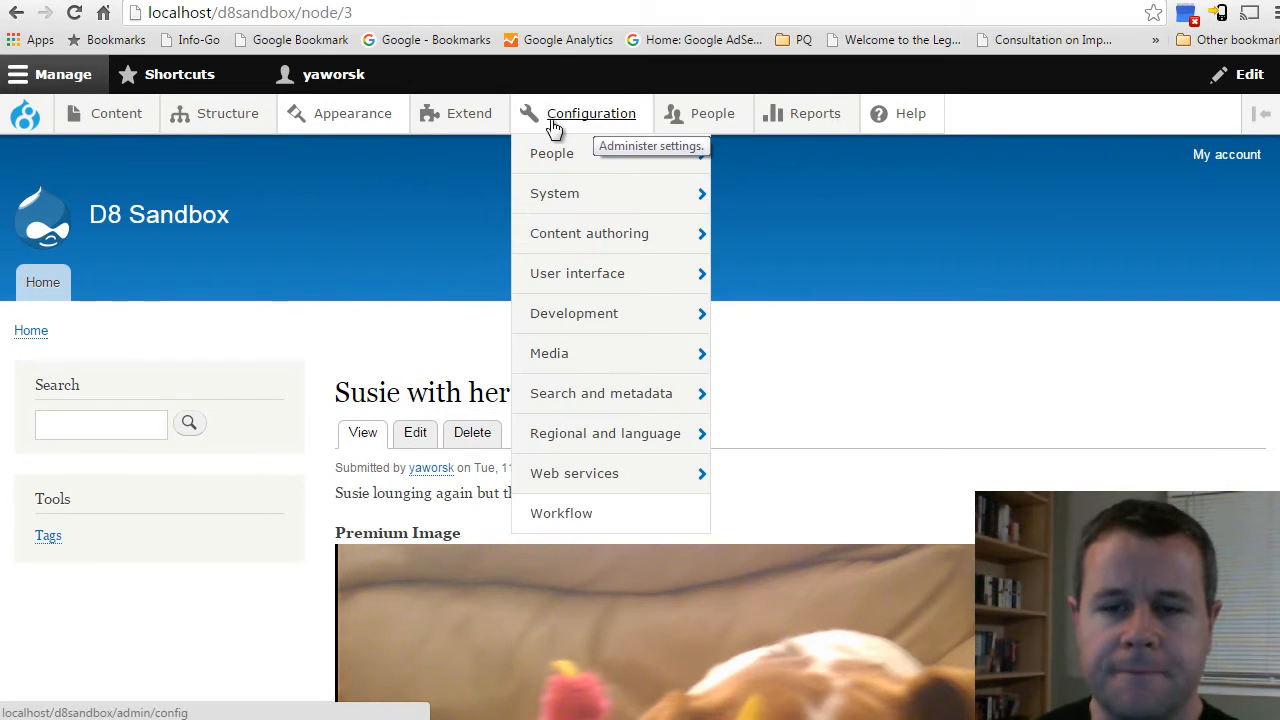
mouse_move(587, 195)
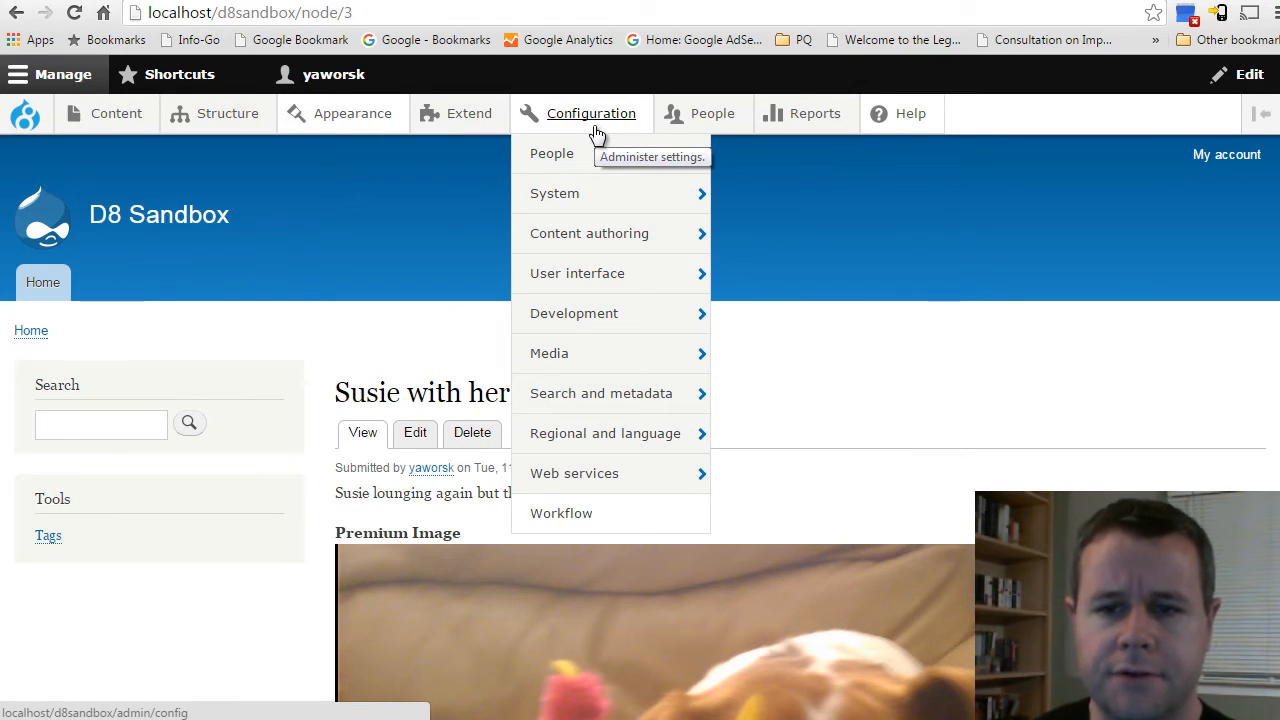
mouse_move(660, 330)
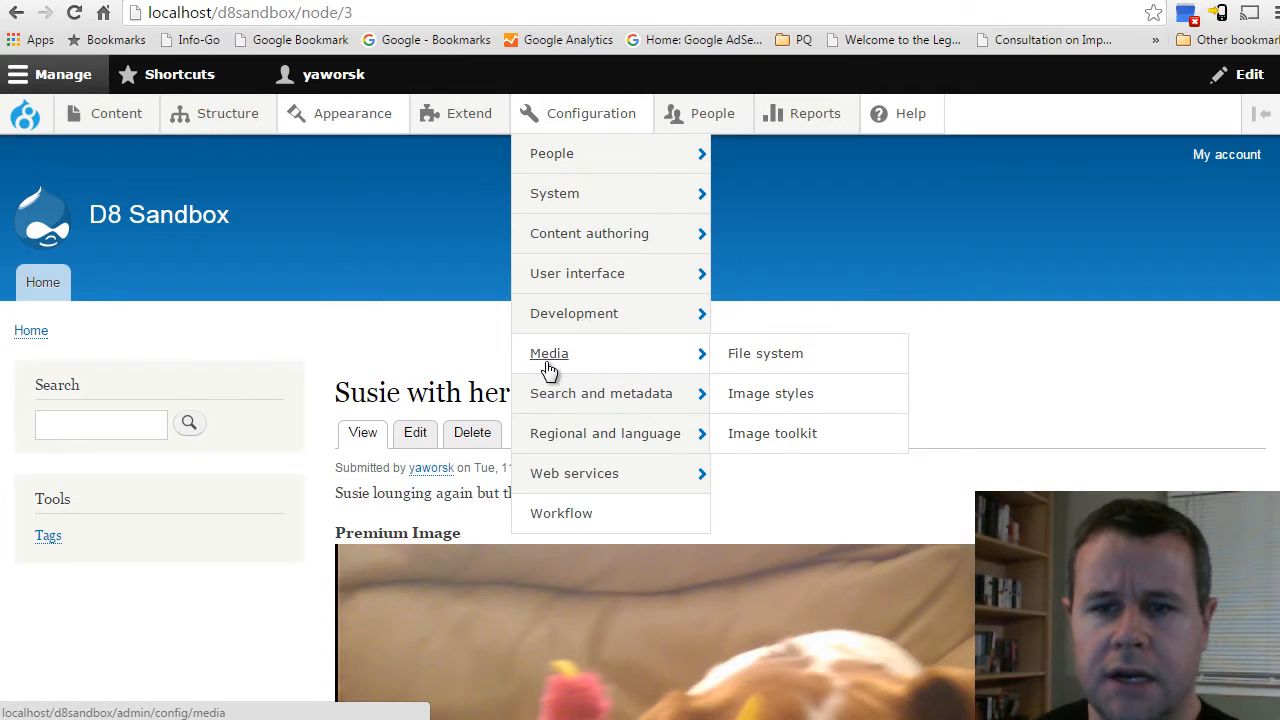
mouse_move(571, 358)
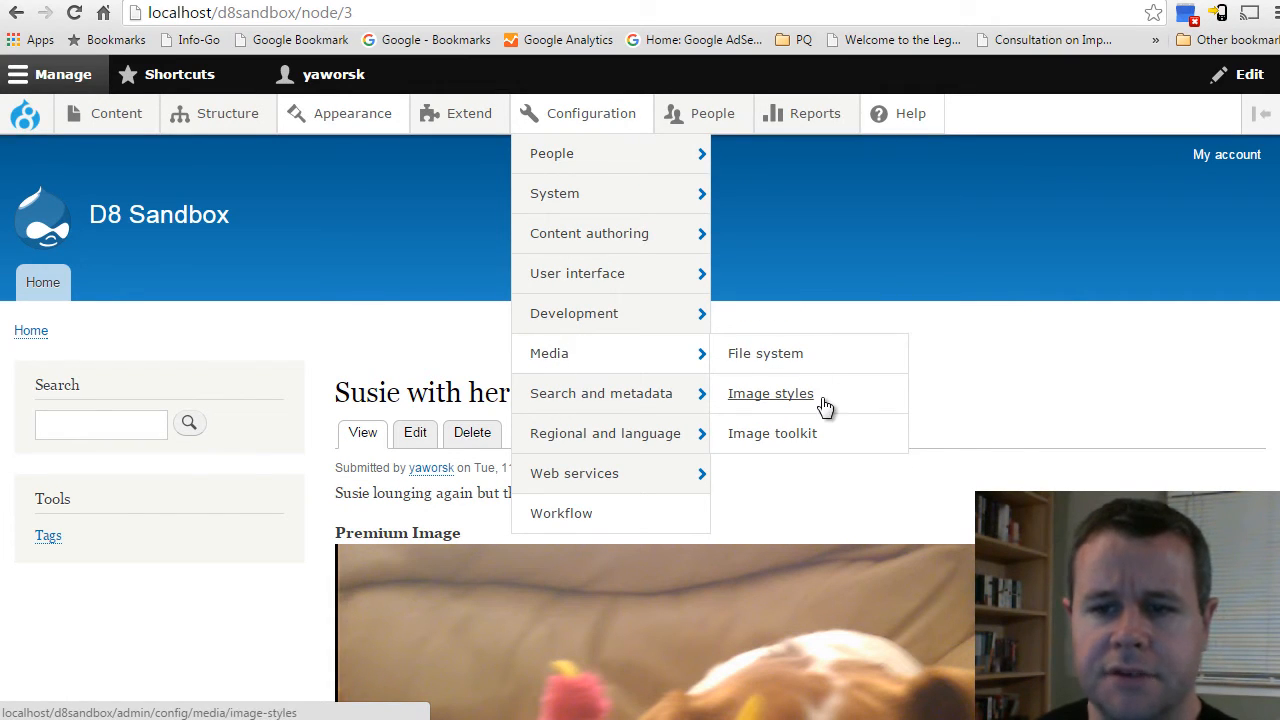
click(788, 398)
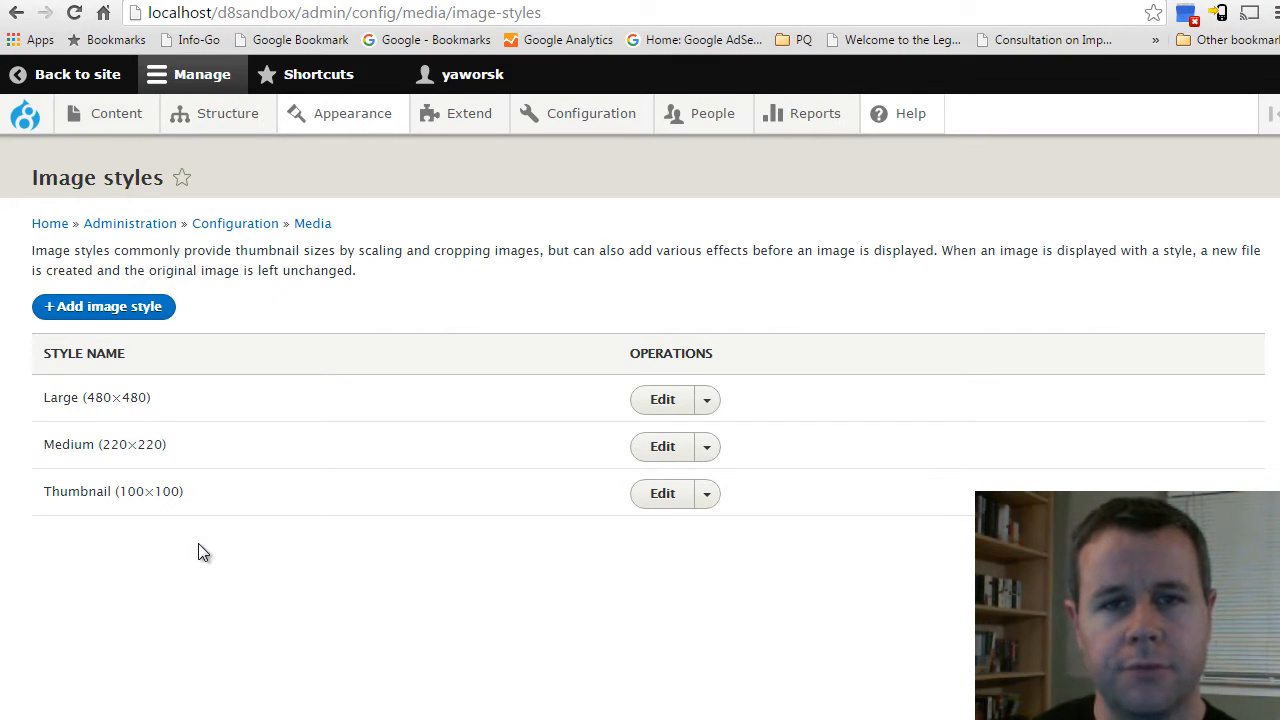
drag(152, 398, 38, 400)
click(154, 437)
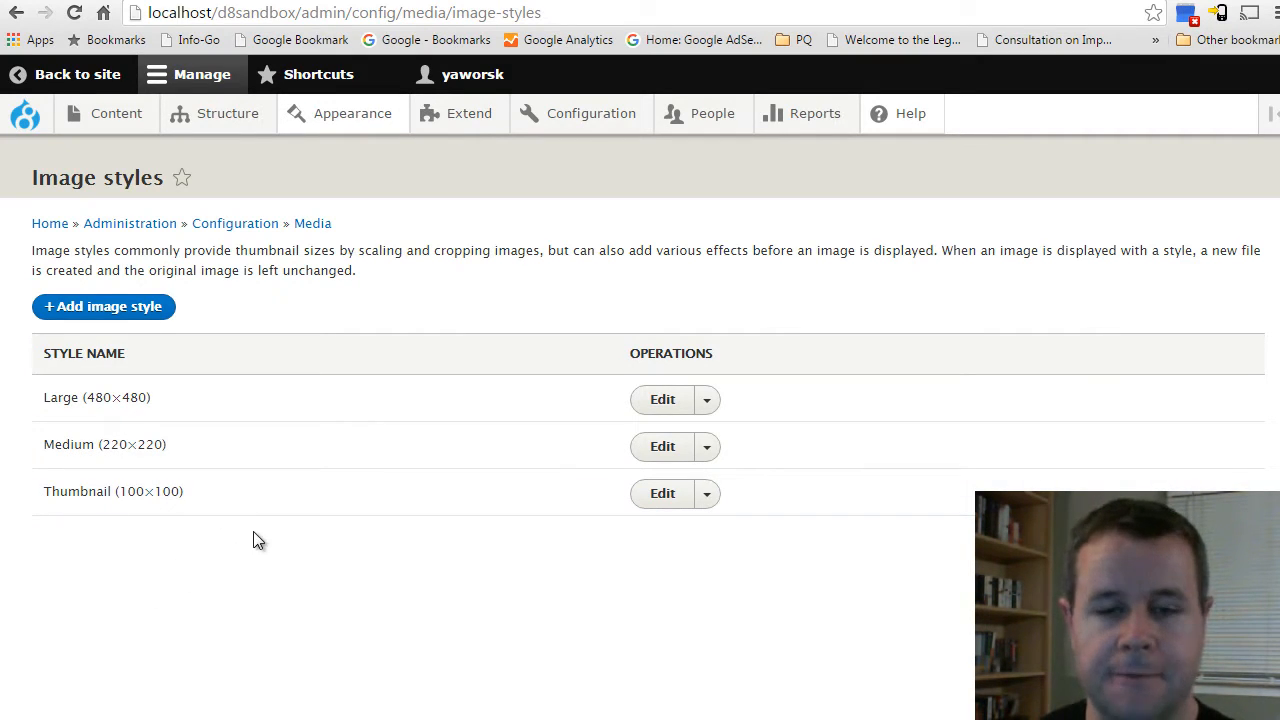
Start a new image style and name it desaturatedthumb.
click(110, 308)
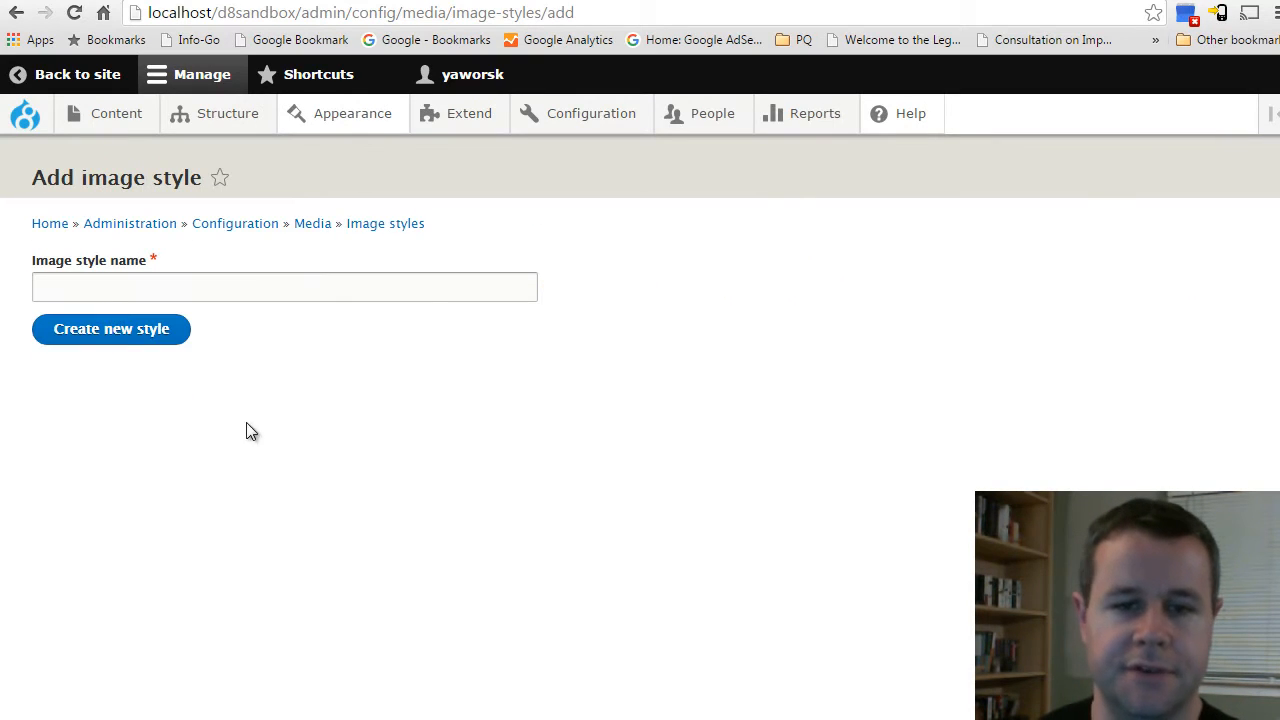
click(101, 286)
text(des)
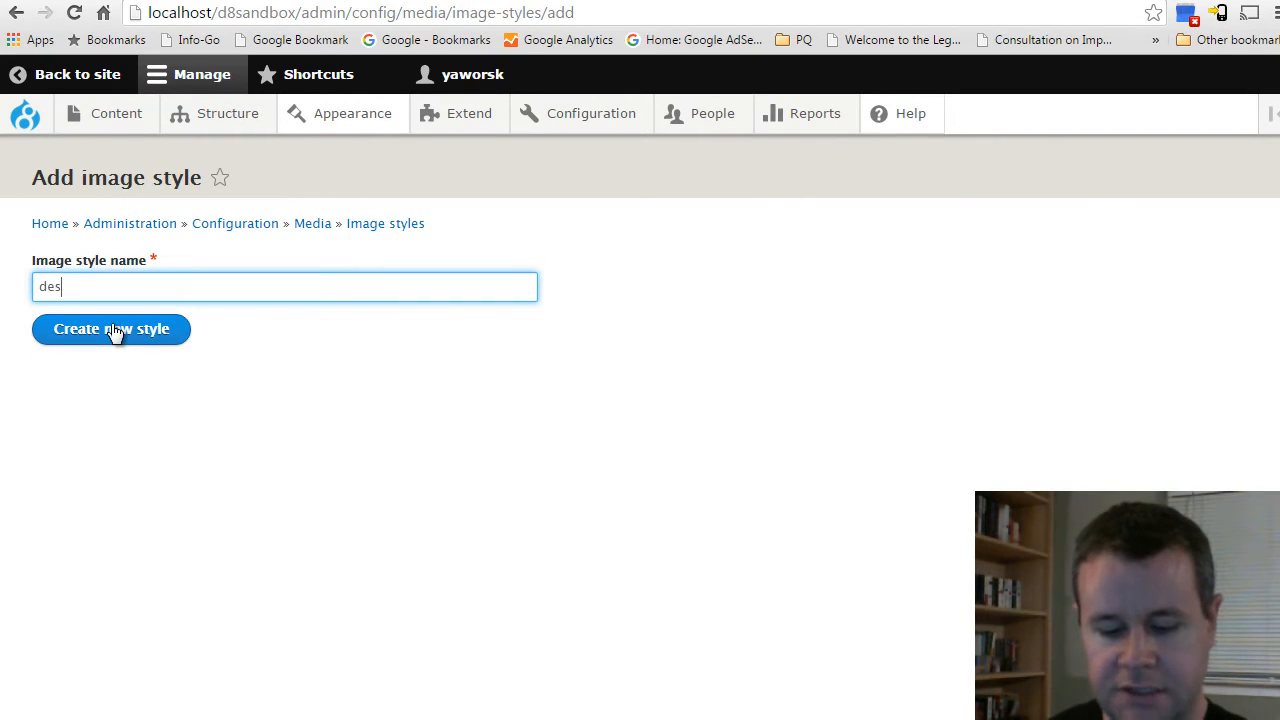
text(aturated)
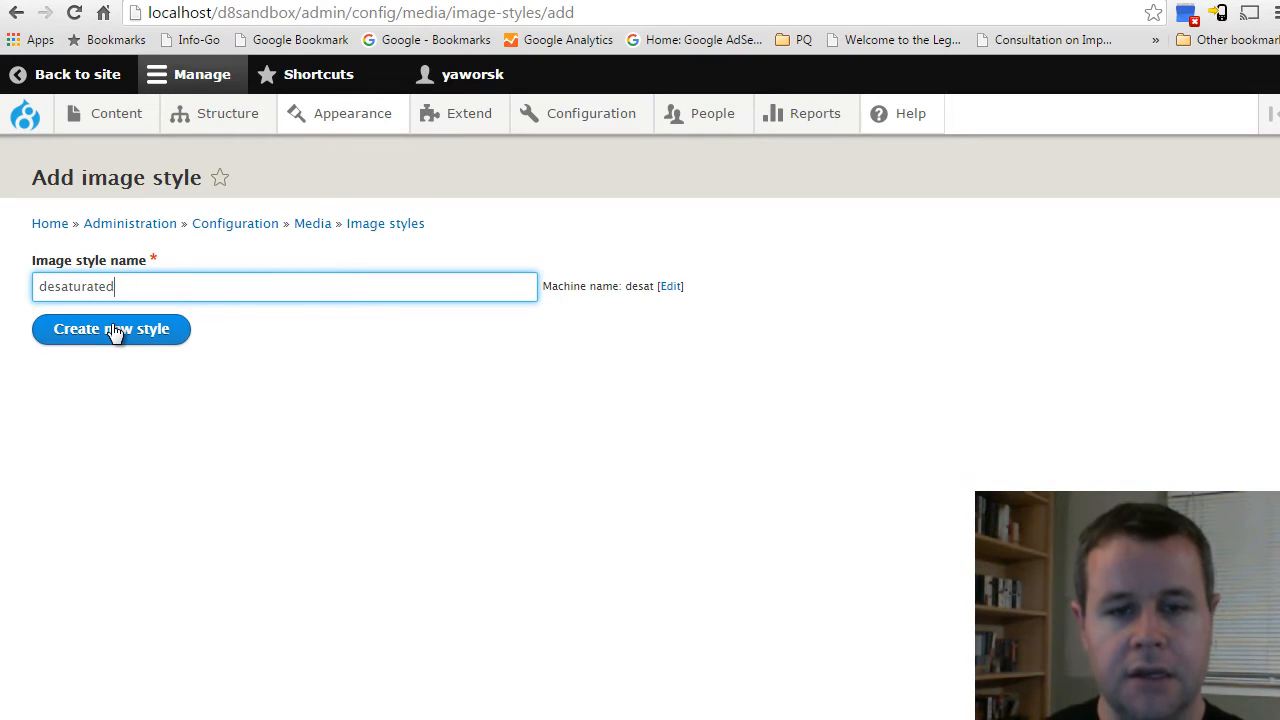
text(small)
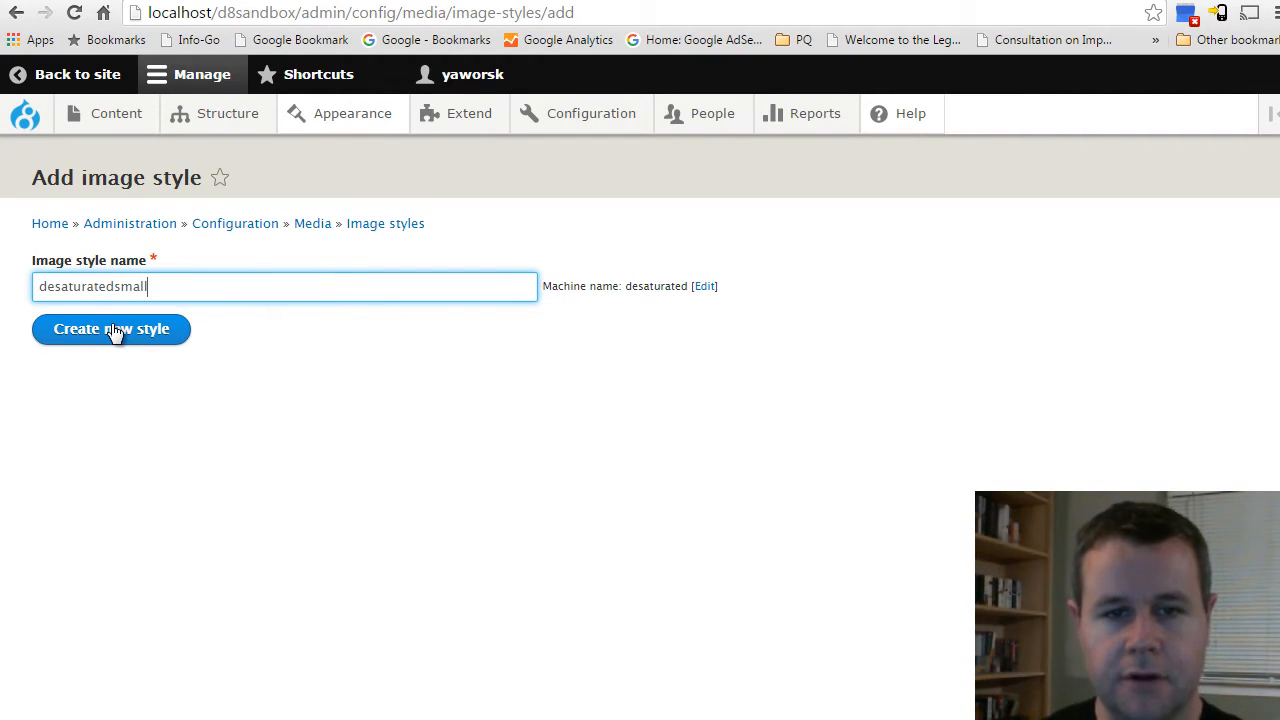
key(BackSpace)
key(BackSpace)
key(BackSpace)
key(BackSpace)
key(BackSpace)
text(thumb)
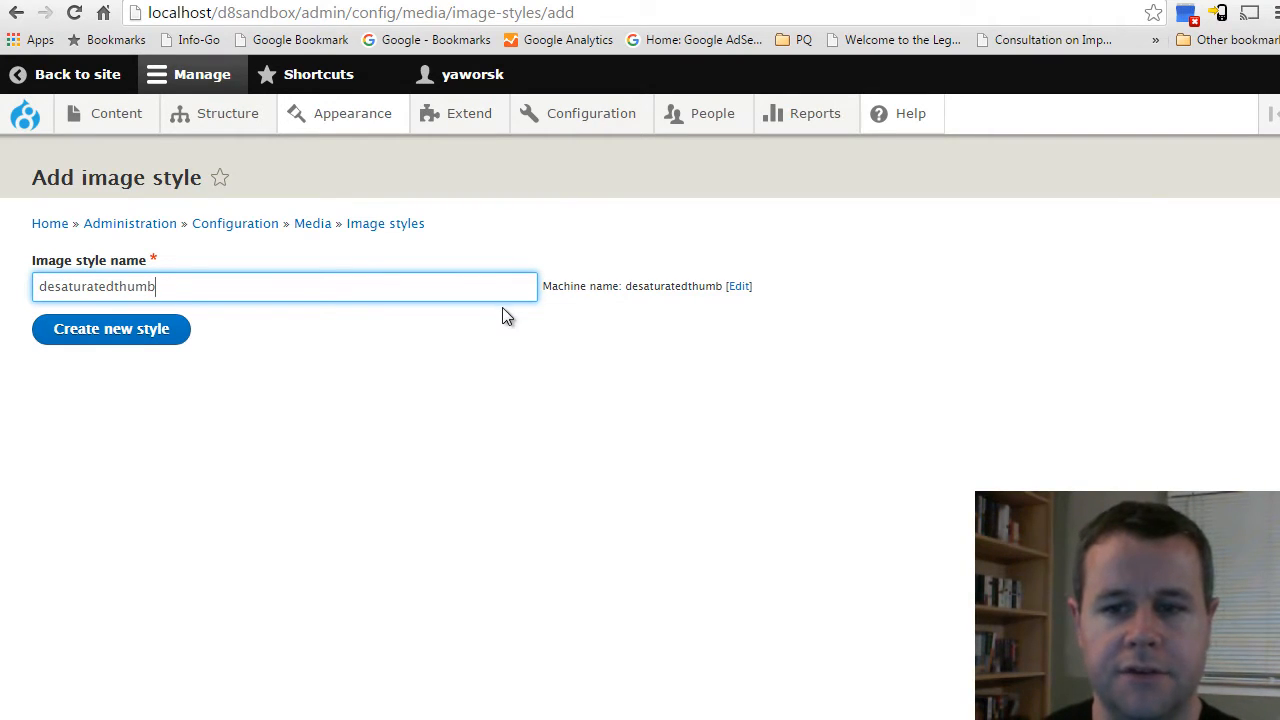
Check the machine name generated for the new image style and create the style.
drag(545, 286, 633, 288)
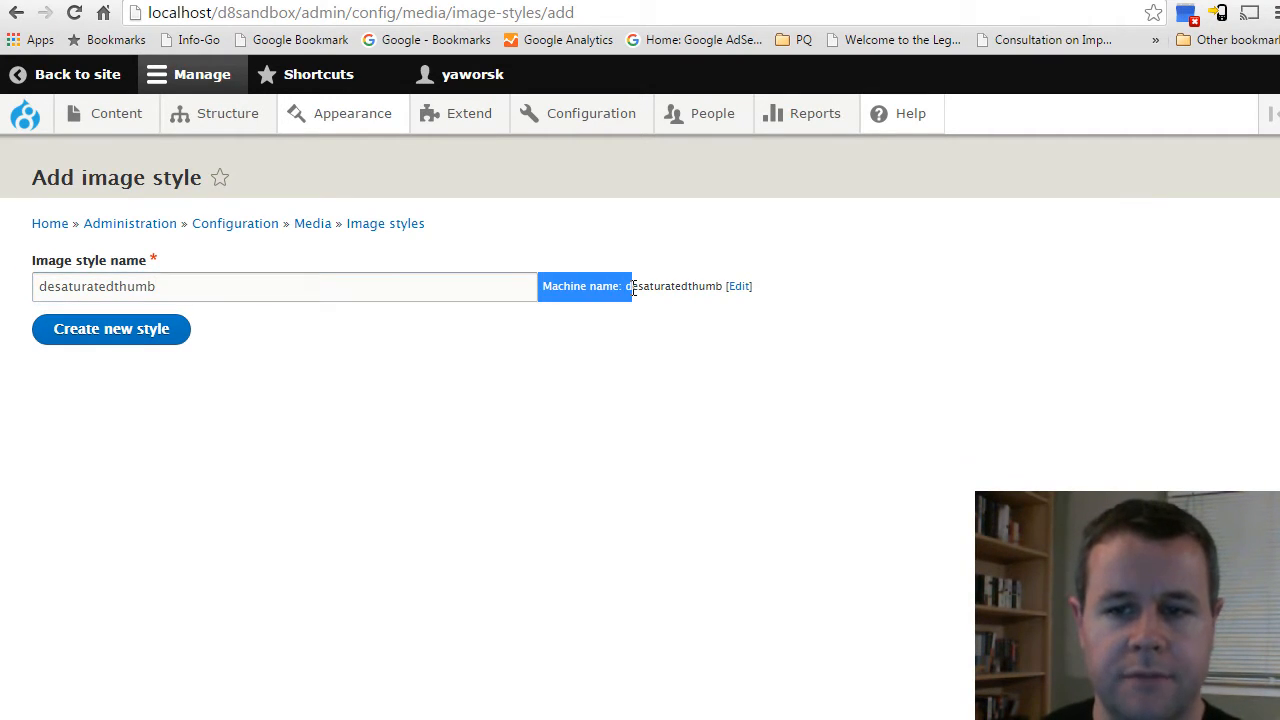
click(596, 290)
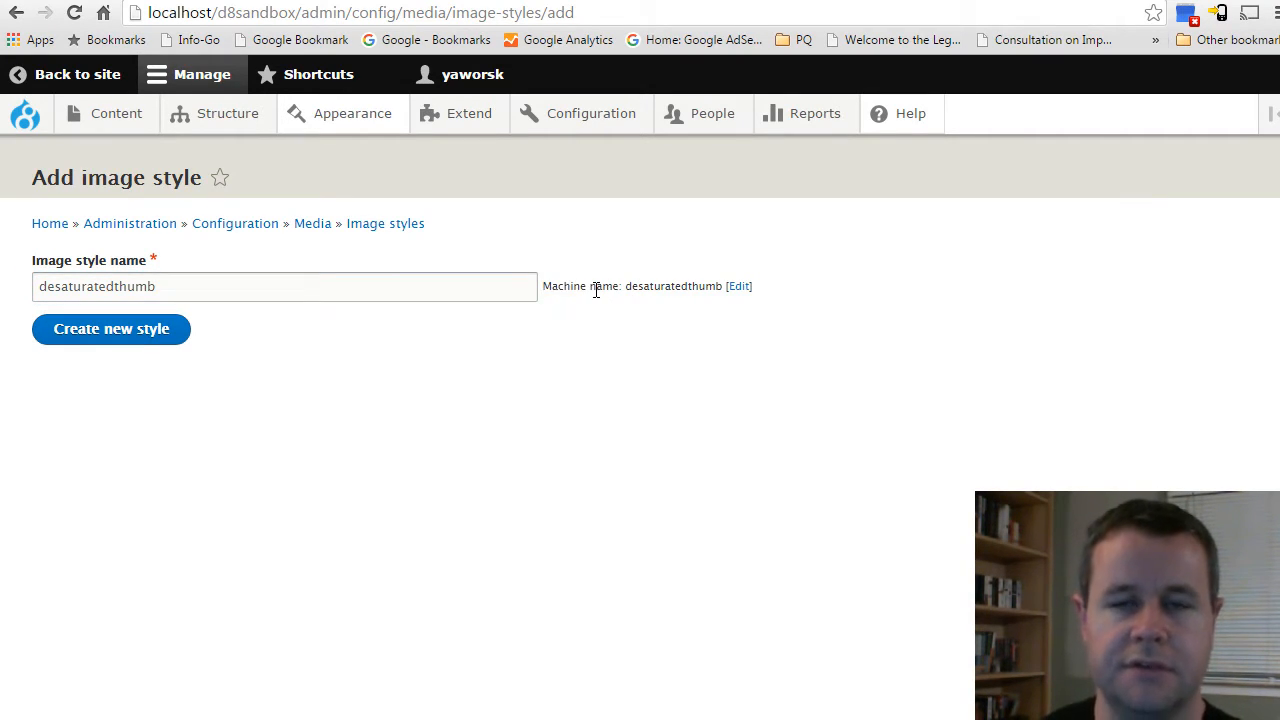
double_click(671, 288)
click(640, 290)
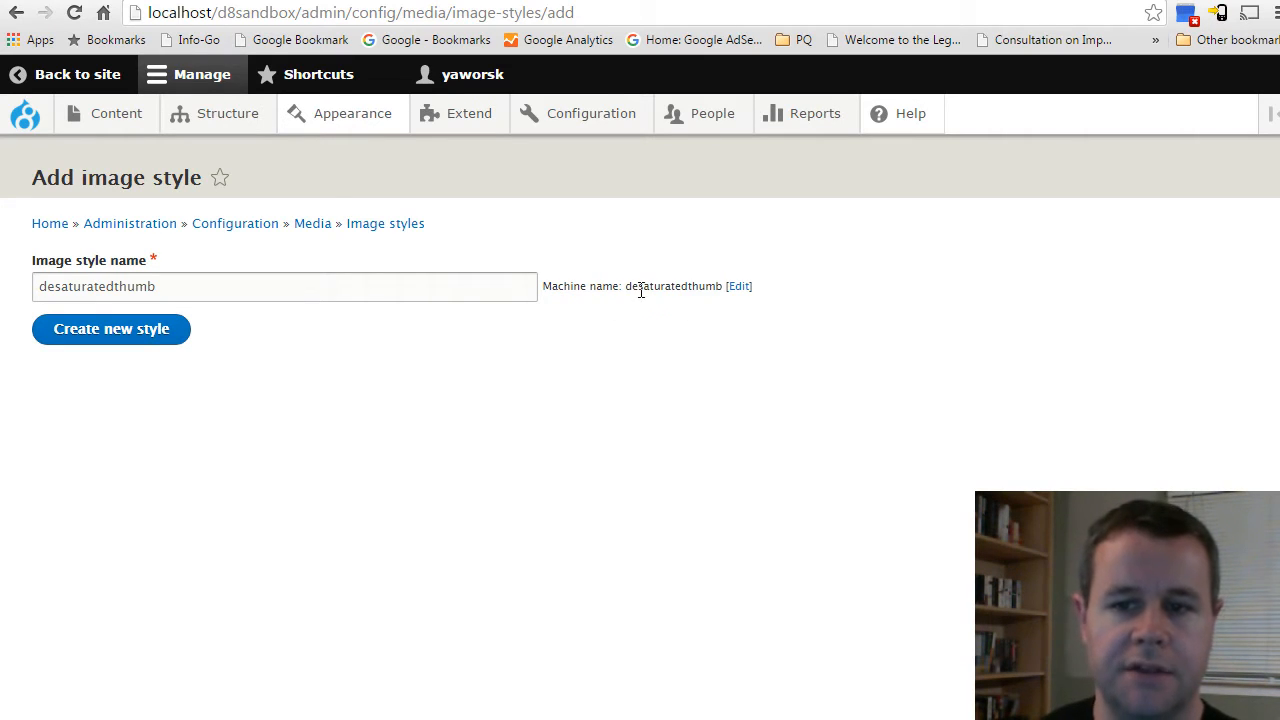
drag(627, 288, 746, 290)
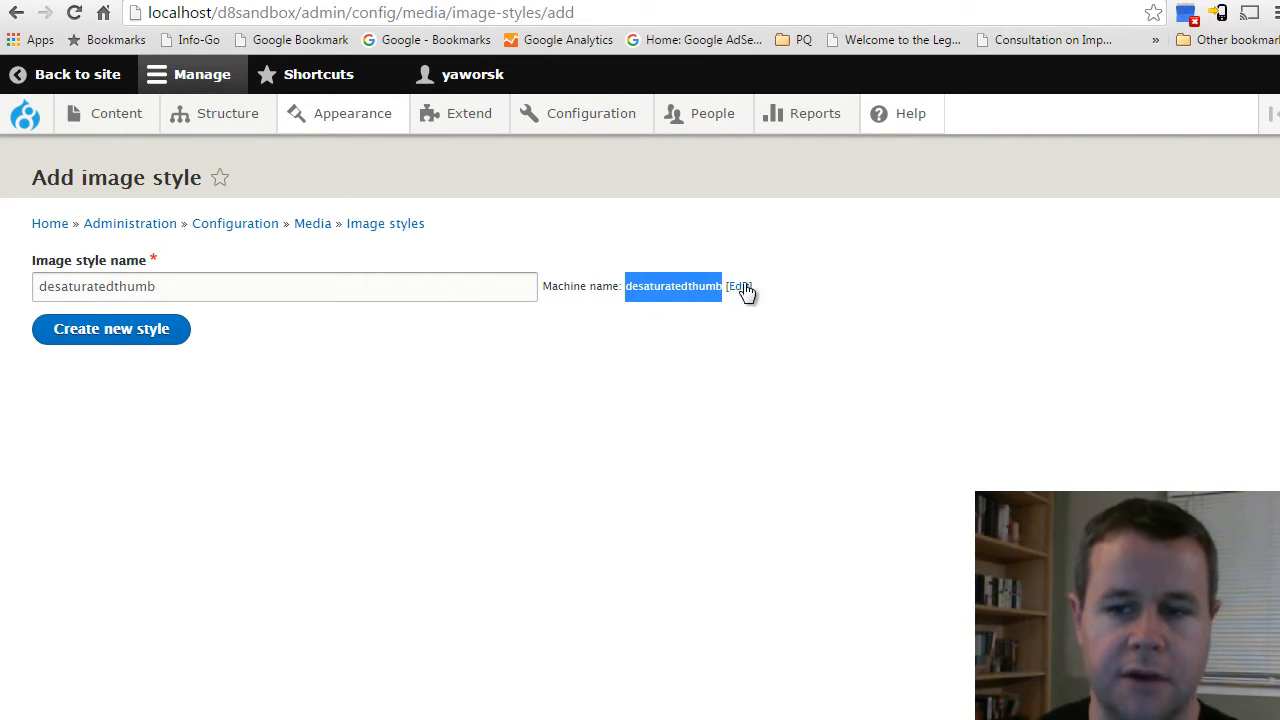
click(659, 313)
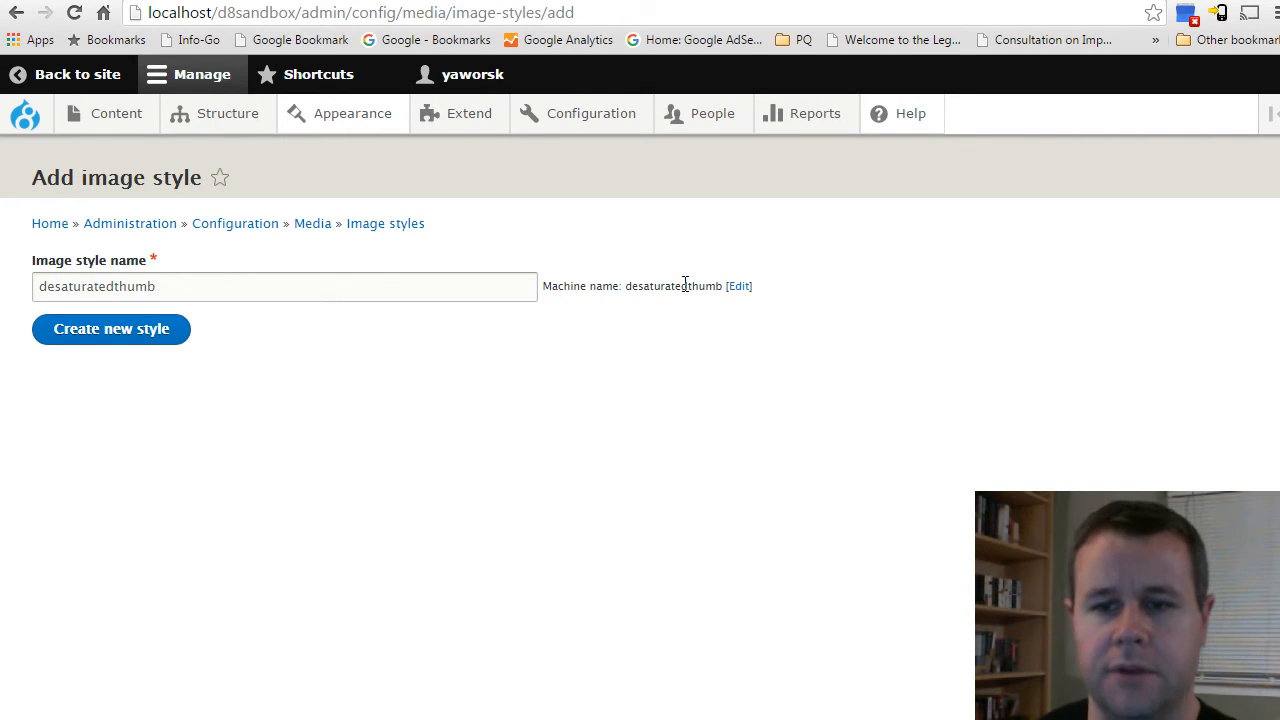
click(113, 340)
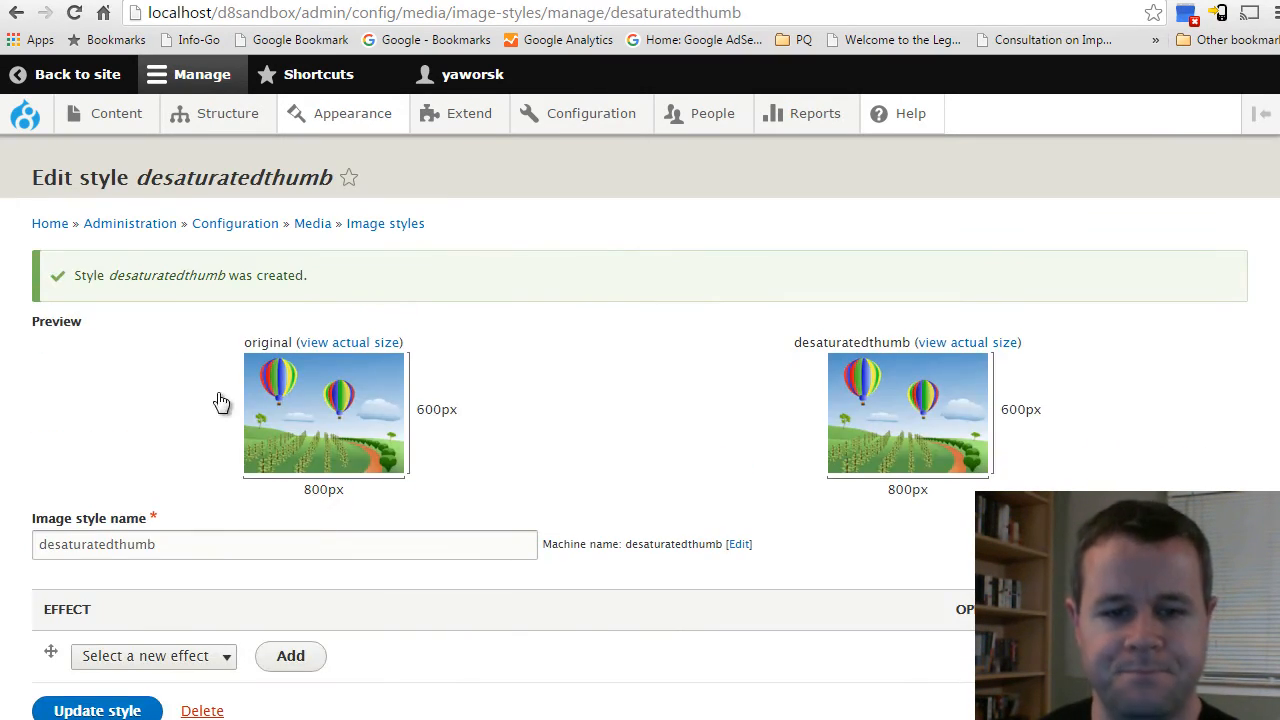
Add a Desaturate effect to the desaturatedthumb style.
scroll(504, 426, down, 1)
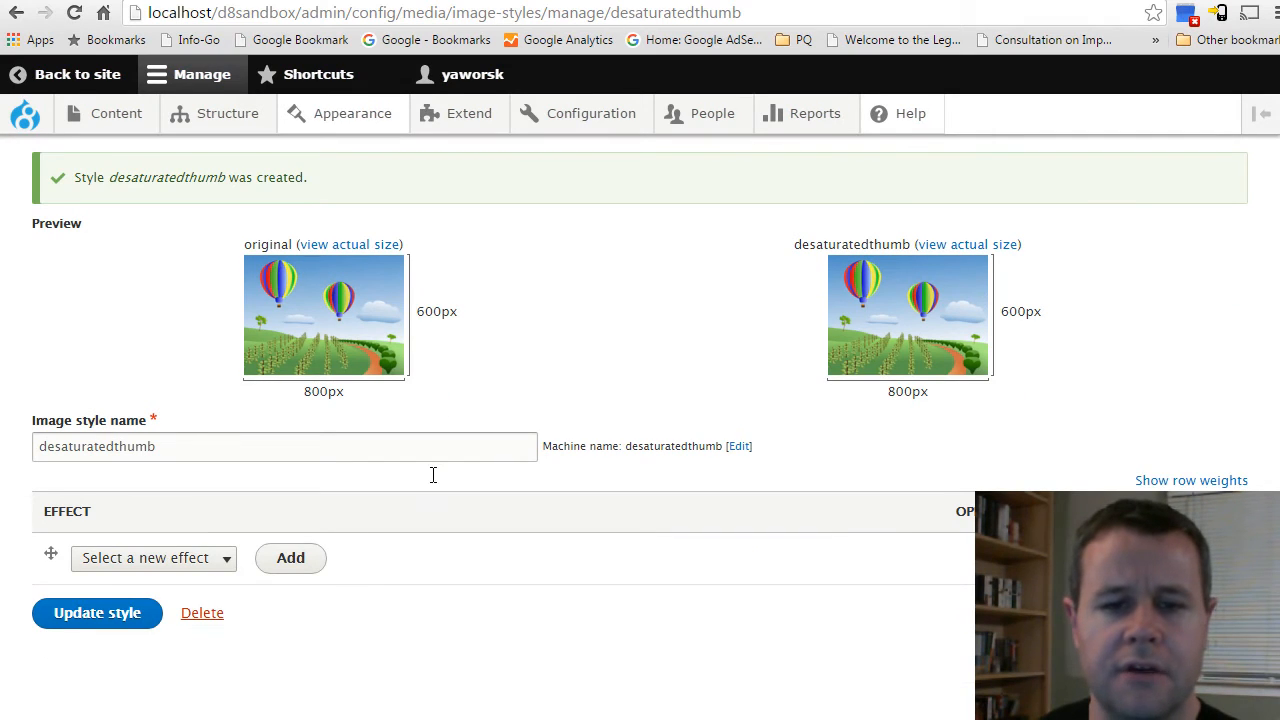
click(222, 558)
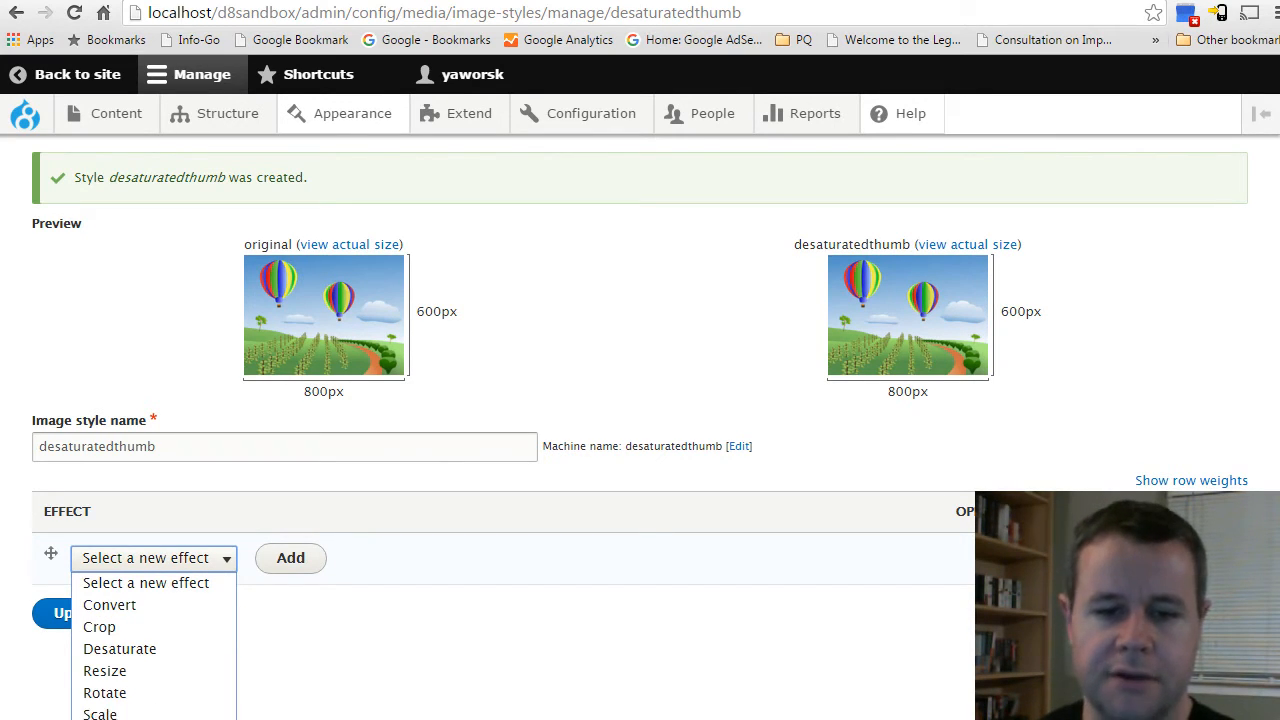
click(164, 648)
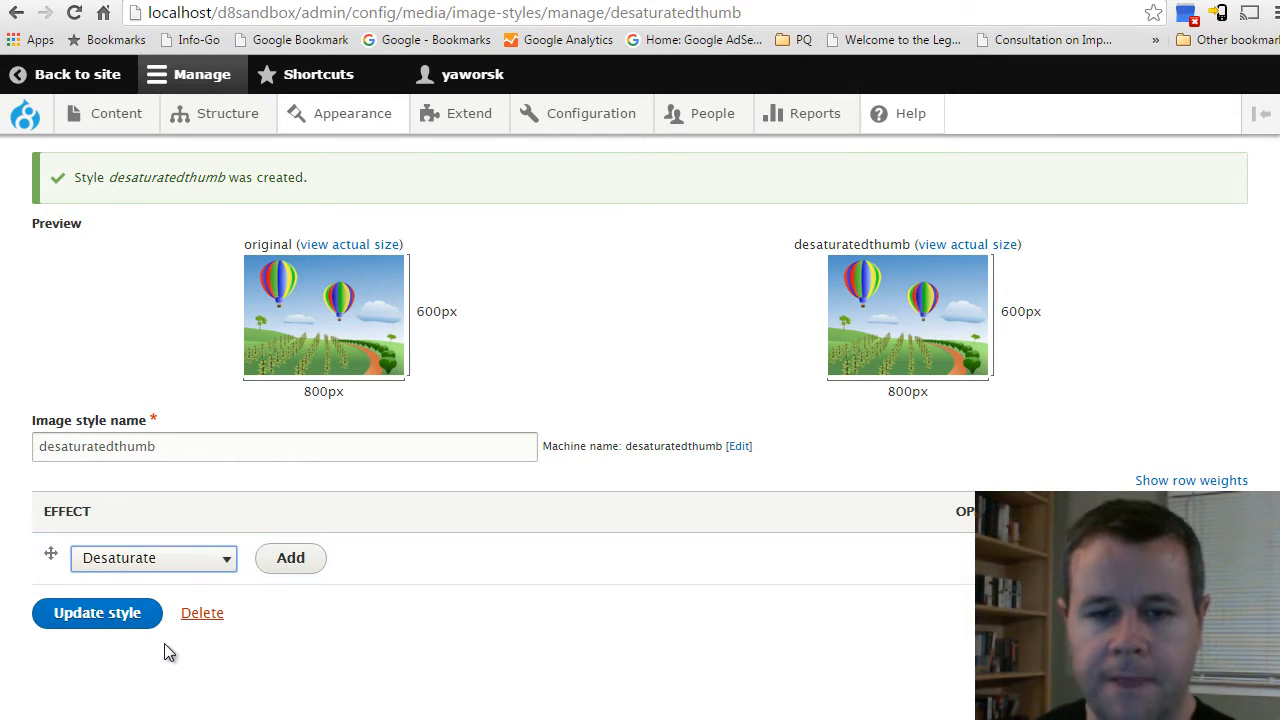
click(289, 563)
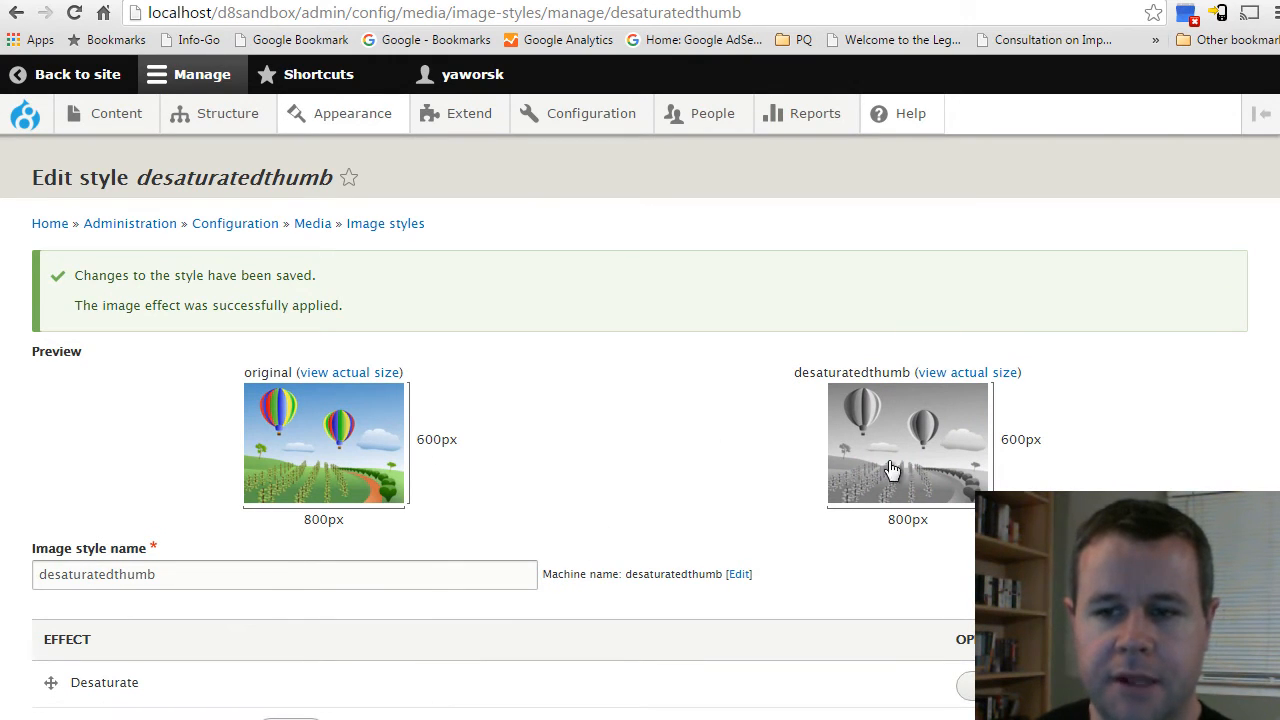
Add a Scale effect of 150 by 150 pixels to the desaturatedthumb style, without allowing upscaling.
scroll(891, 471, down, 2)
click(184, 567)
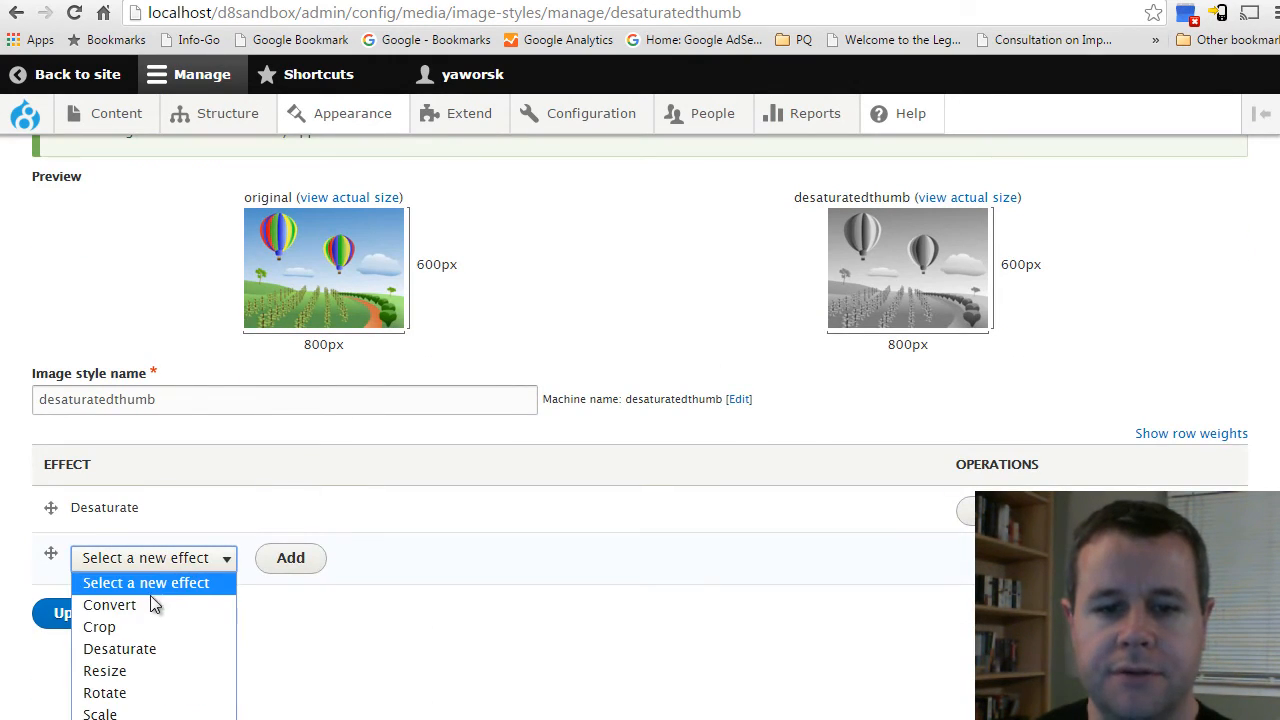
click(150, 714)
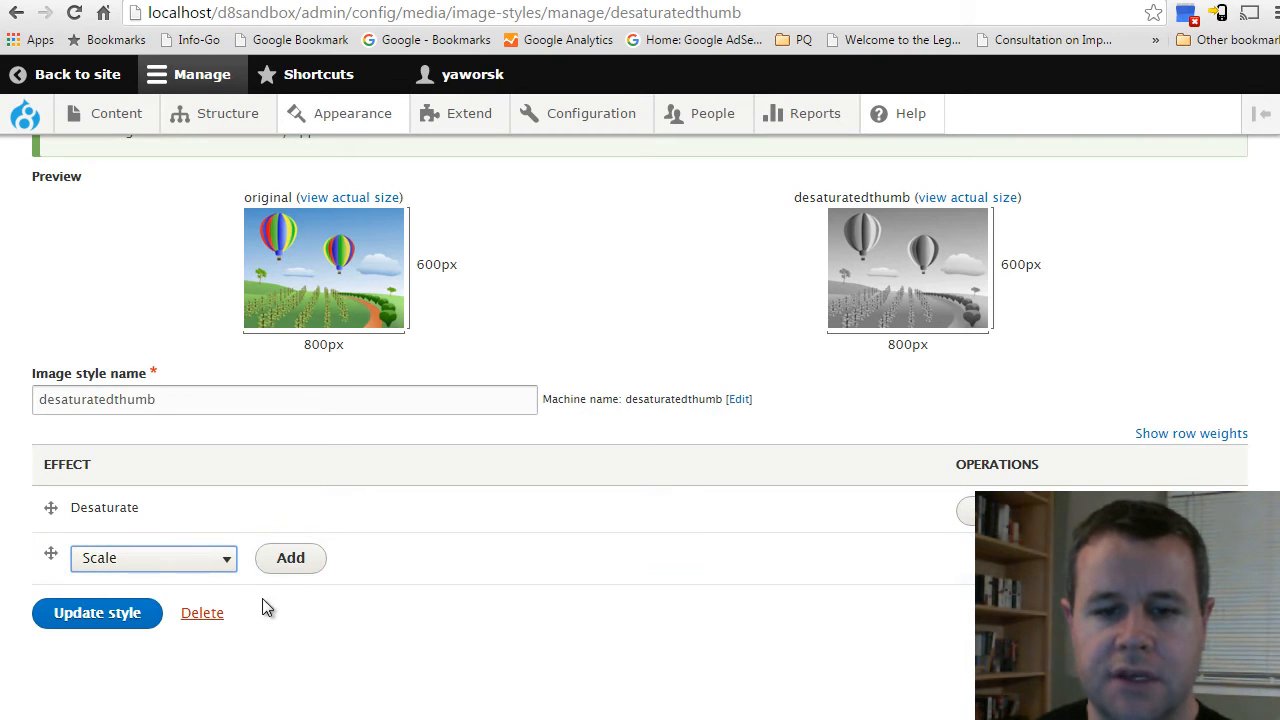
click(279, 568)
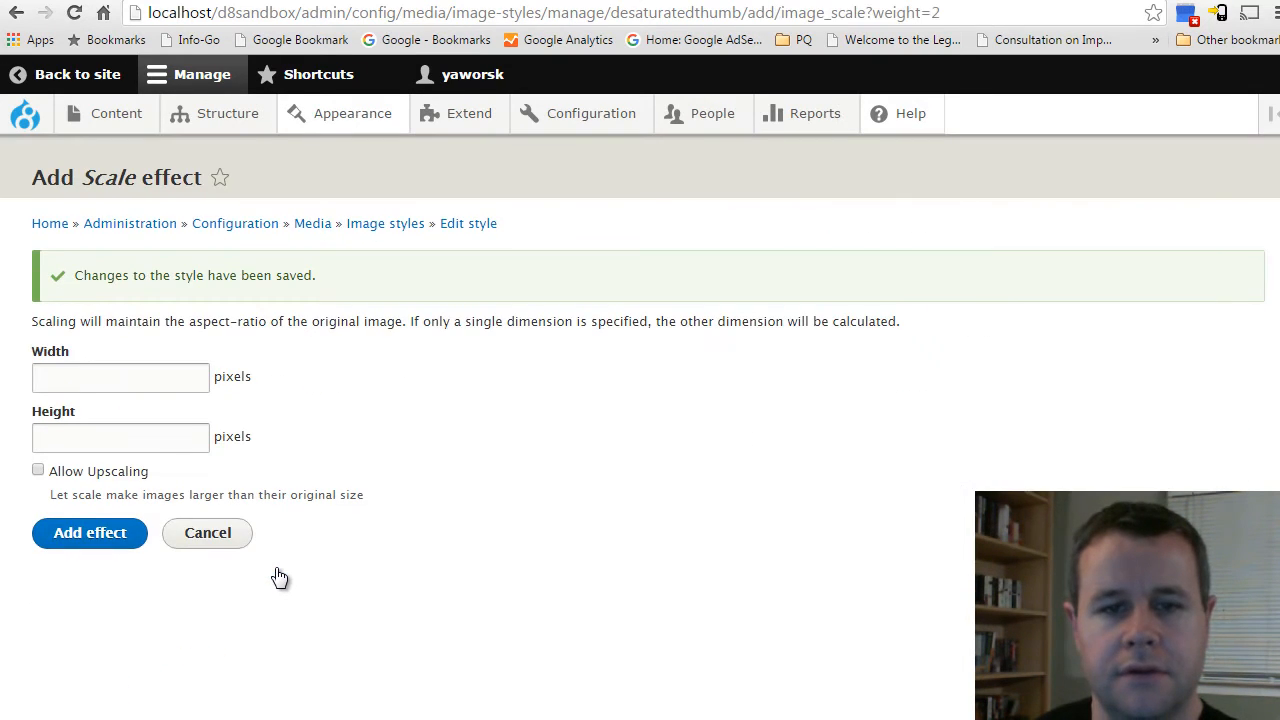
click(112, 377)
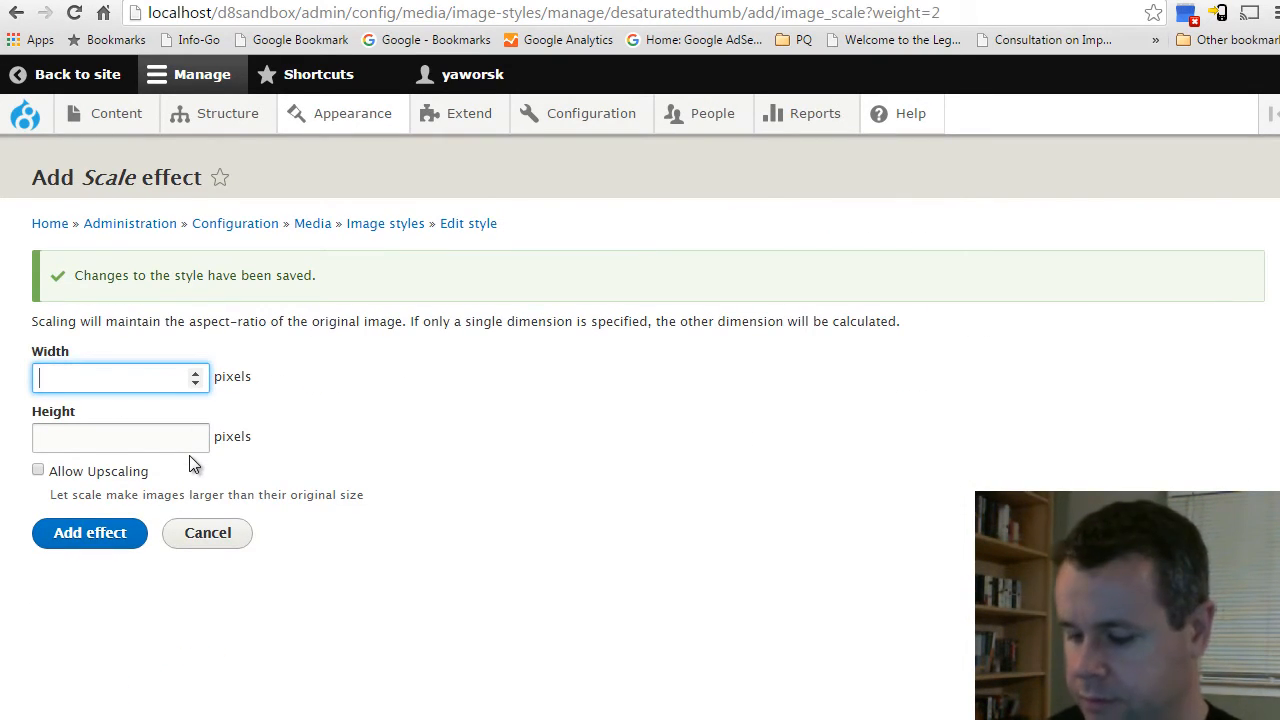
text(150)
key(Tab)
text(15)
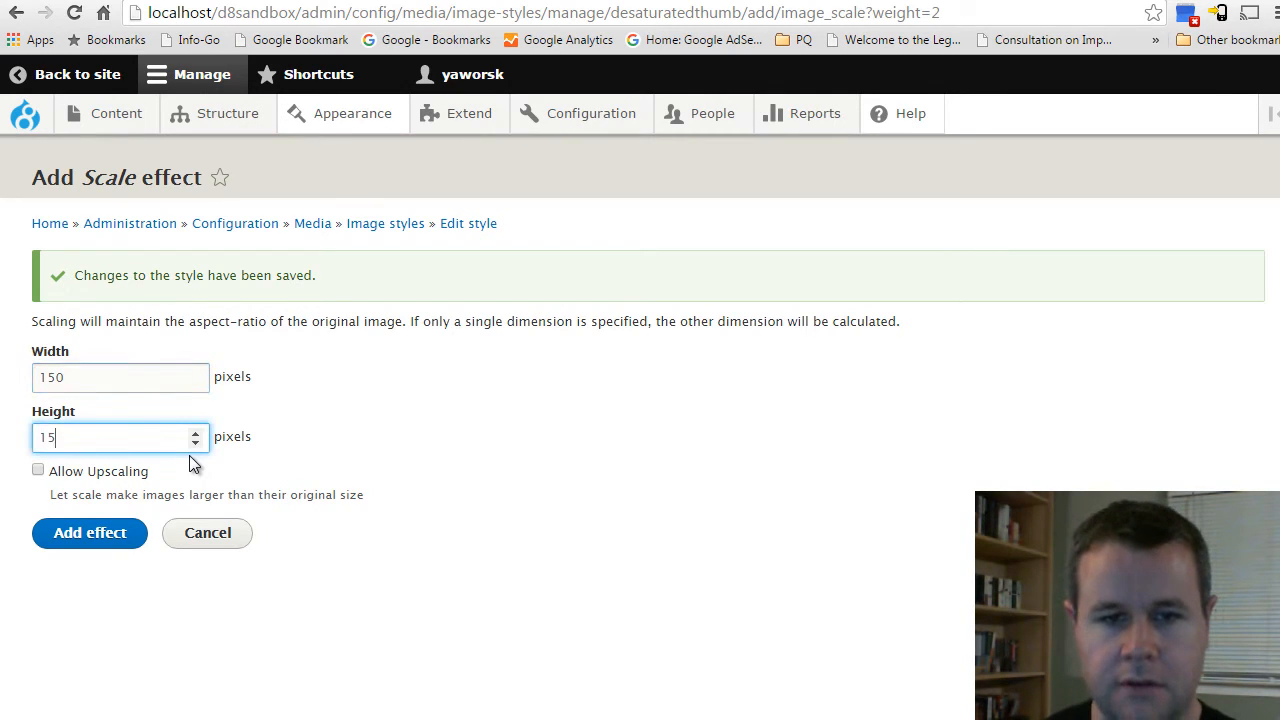
text(0)
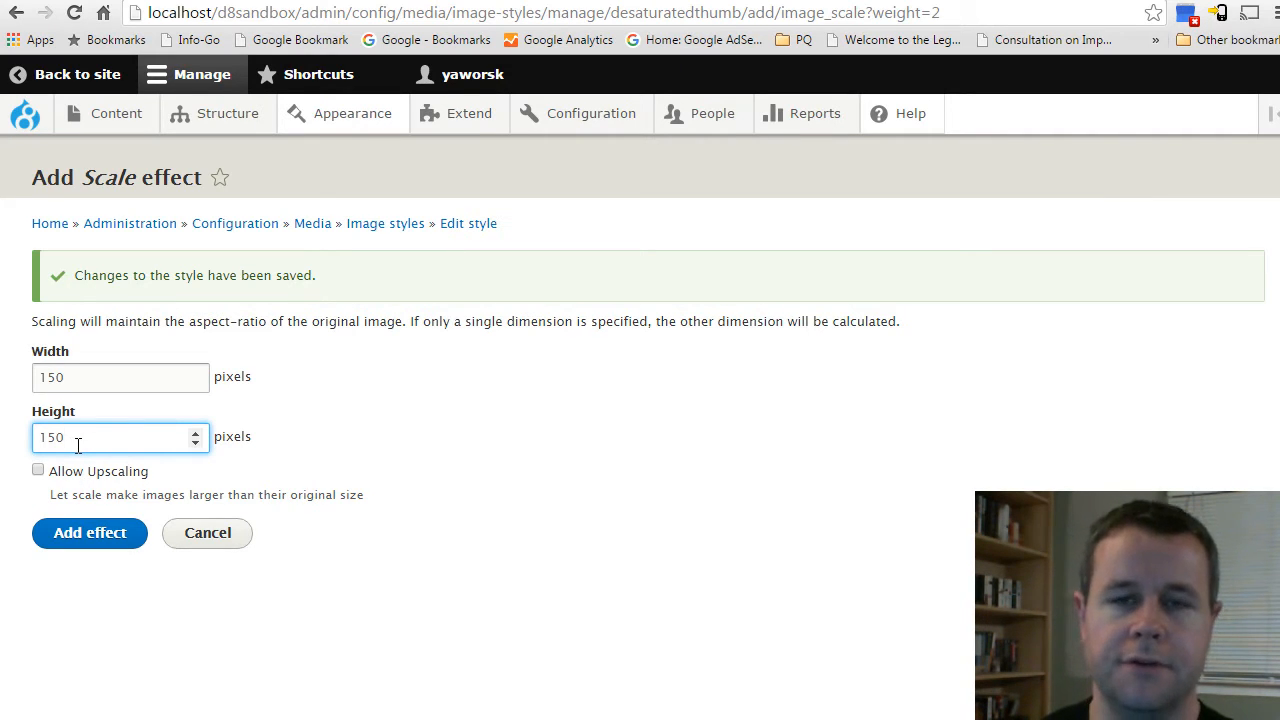
click(106, 535)
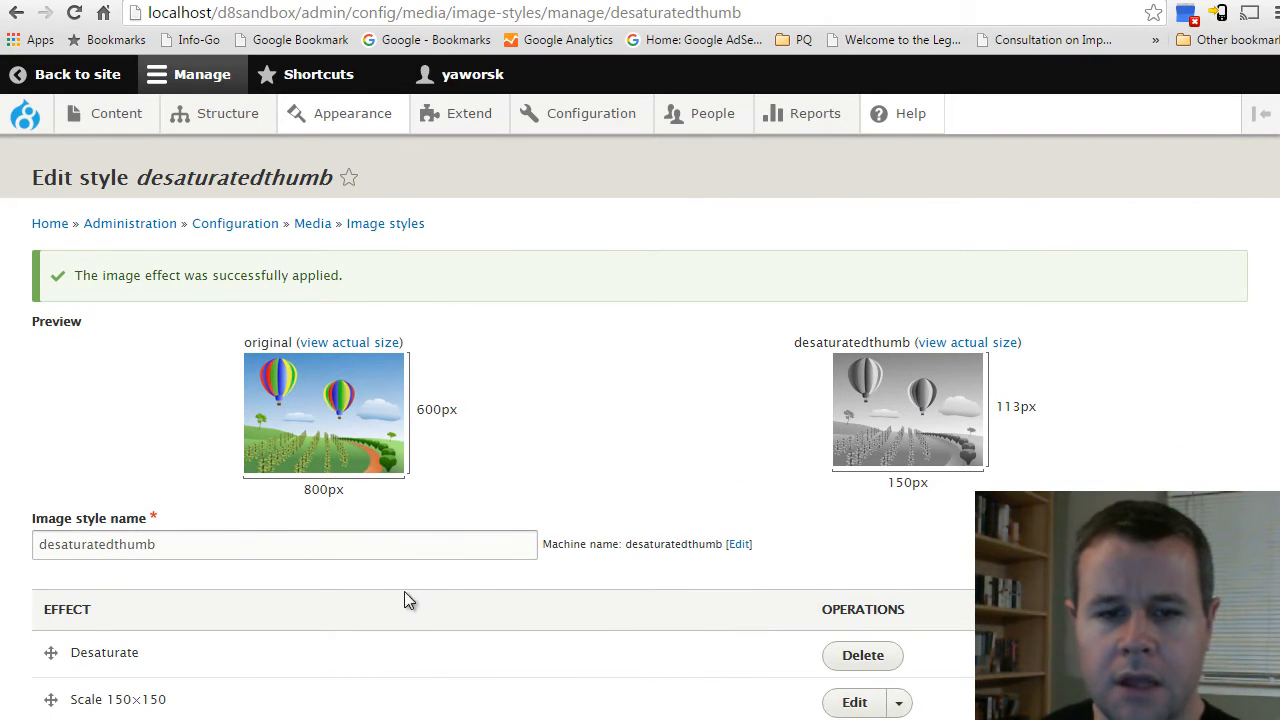
Update the desaturatedthumb style to save its Desaturate and Scale effects, and check the save message.
scroll(404, 591, down, 1)
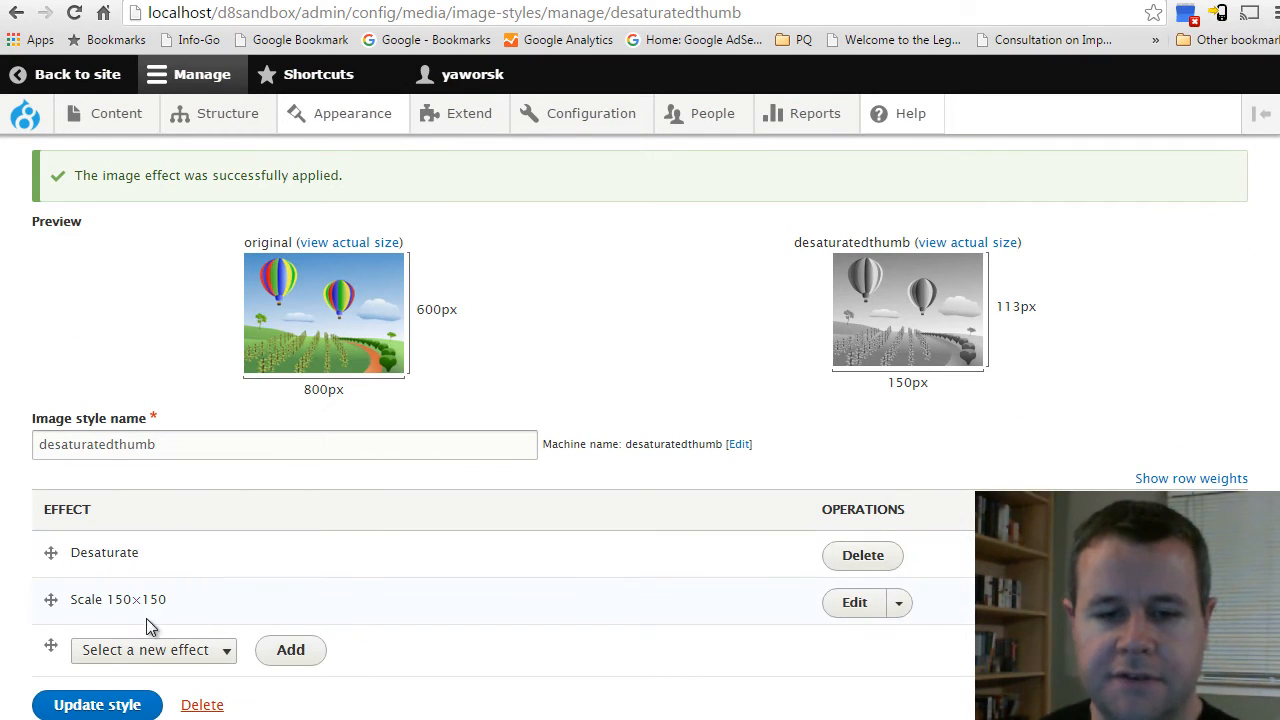
scroll(200, 690, down, 1)
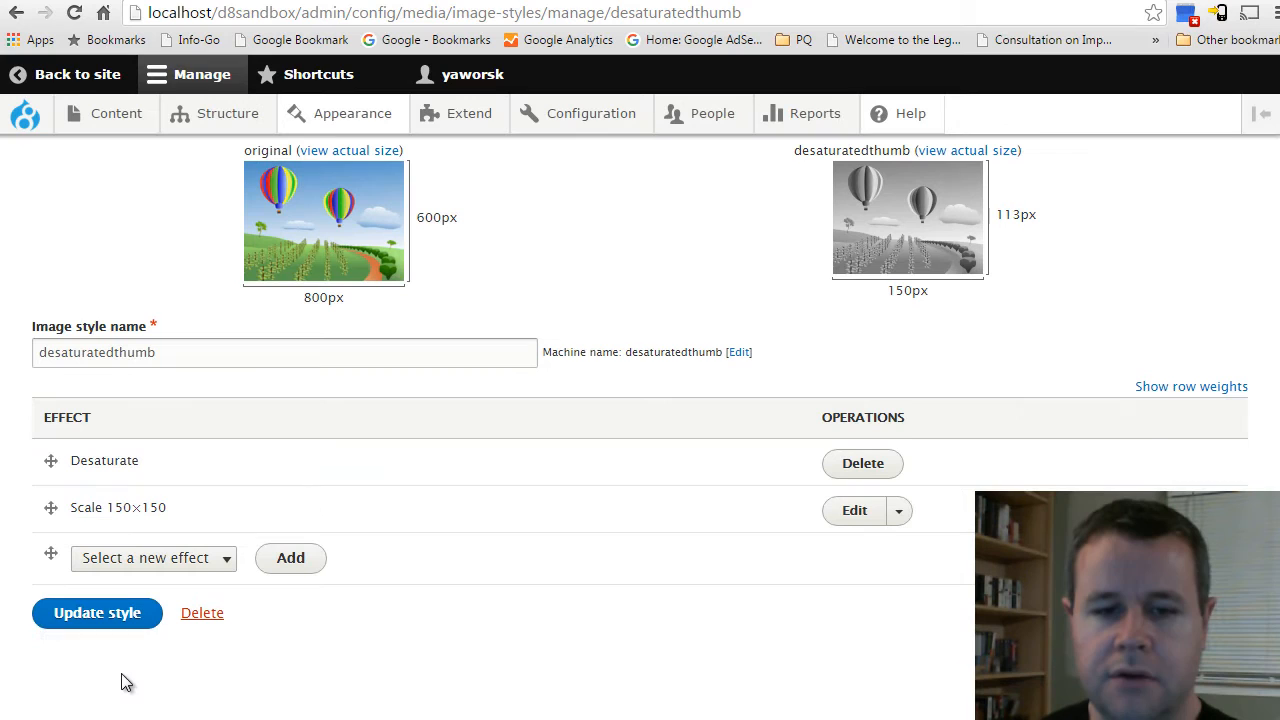
click(124, 618)
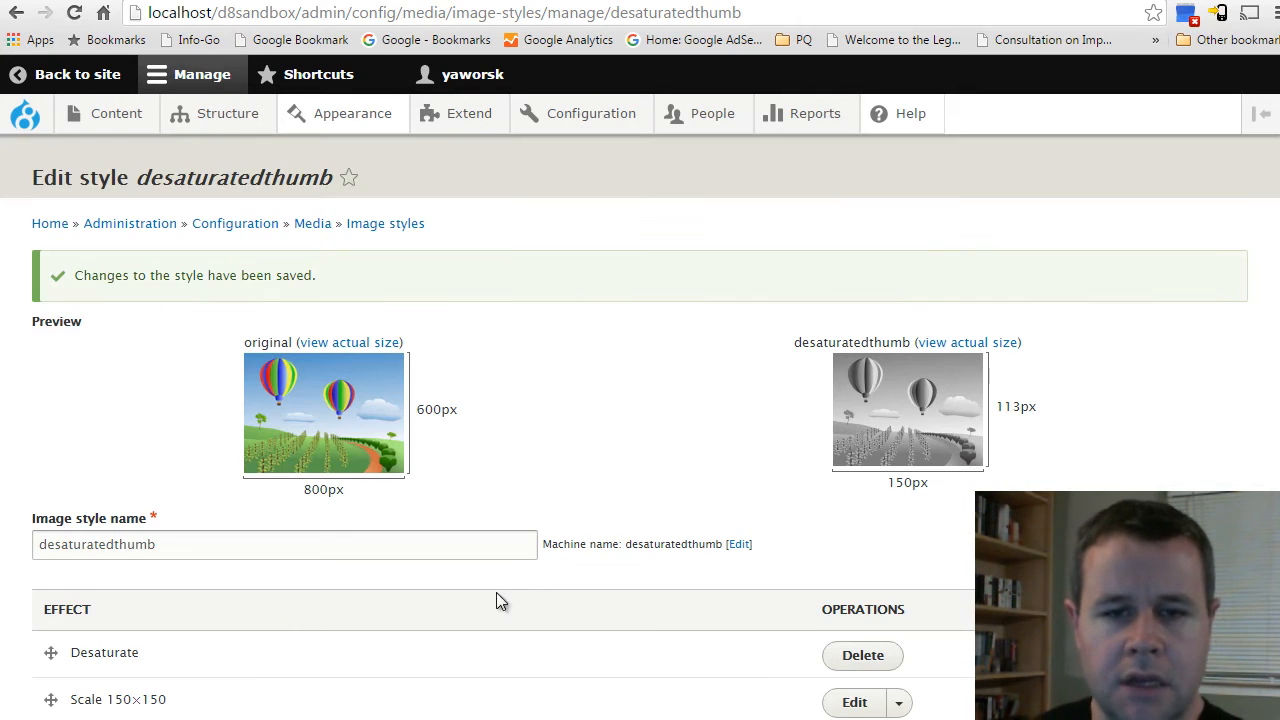
drag(84, 275, 299, 276)
click(345, 276)
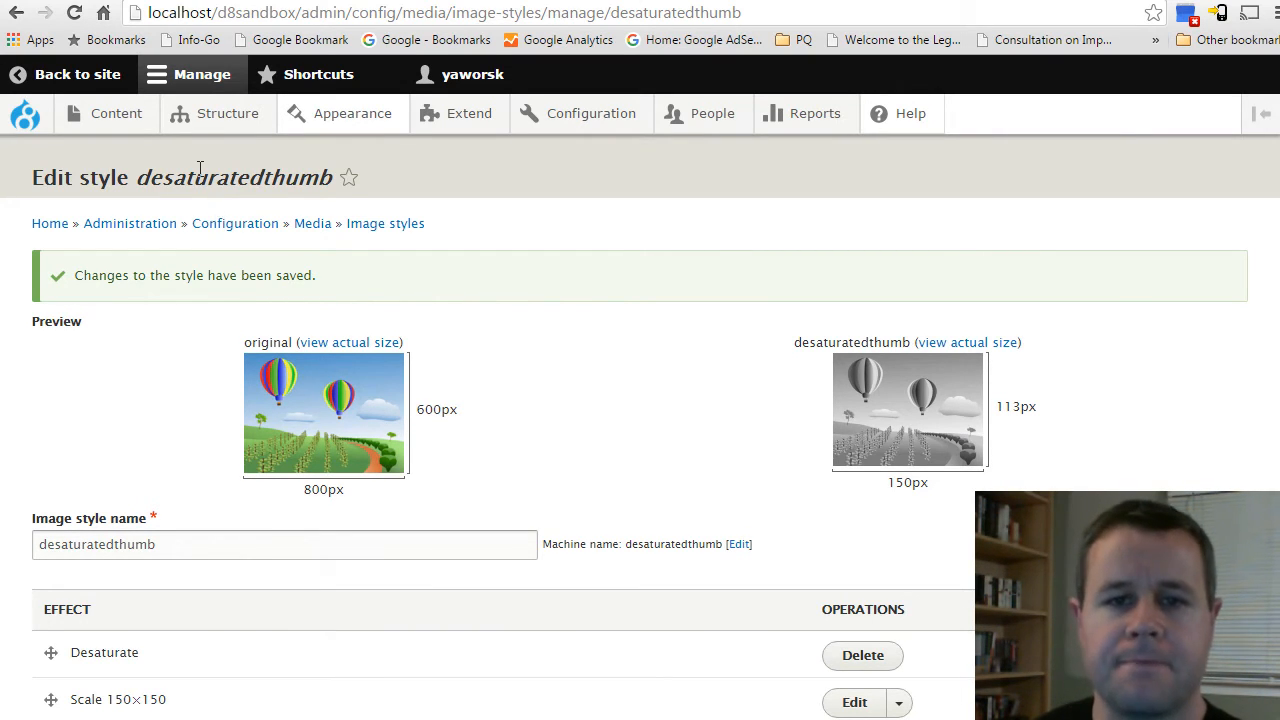
Open the display management settings of the Premium Image content type.
mouse_move(223, 129)
mouse_move(240, 280)
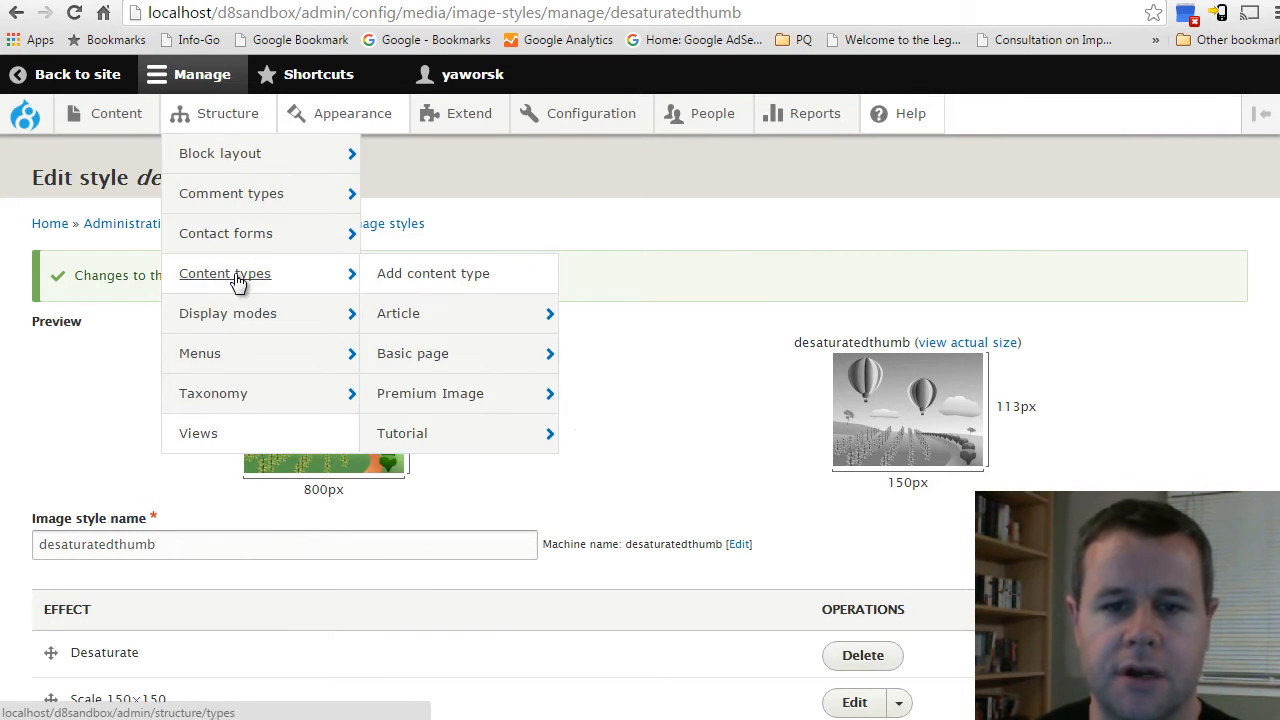
mouse_move(458, 412)
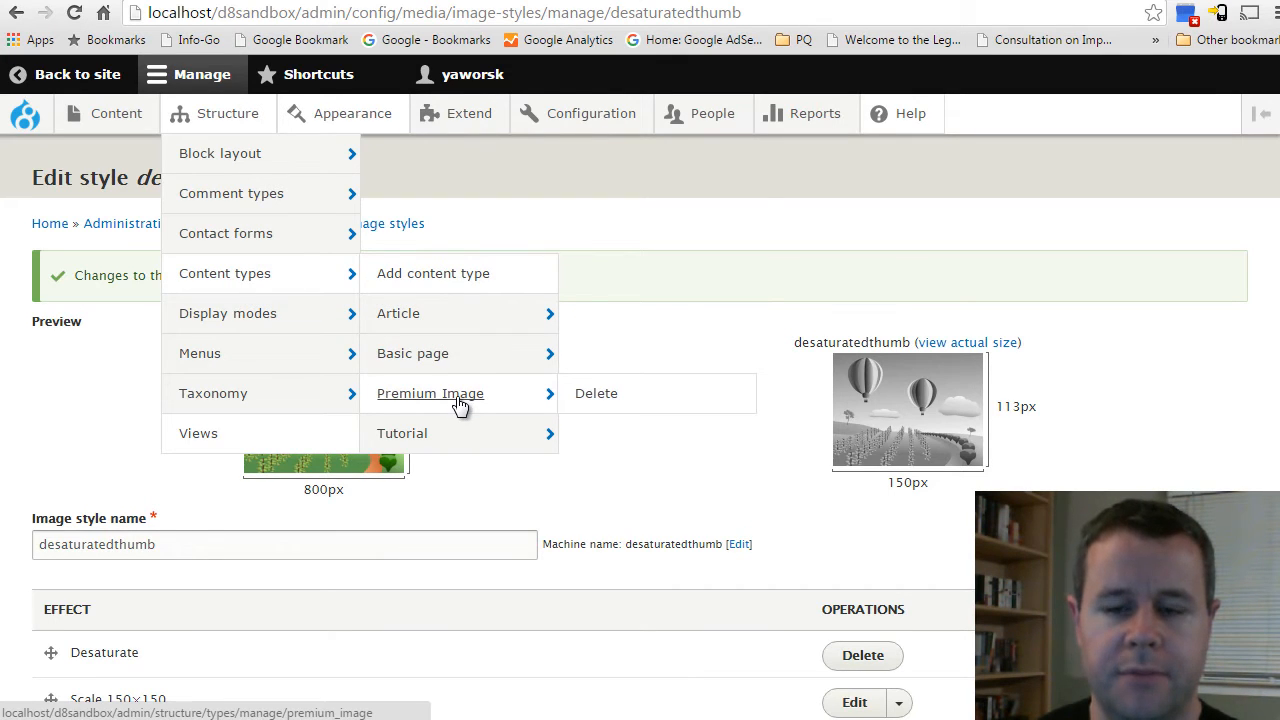
click(420, 398)
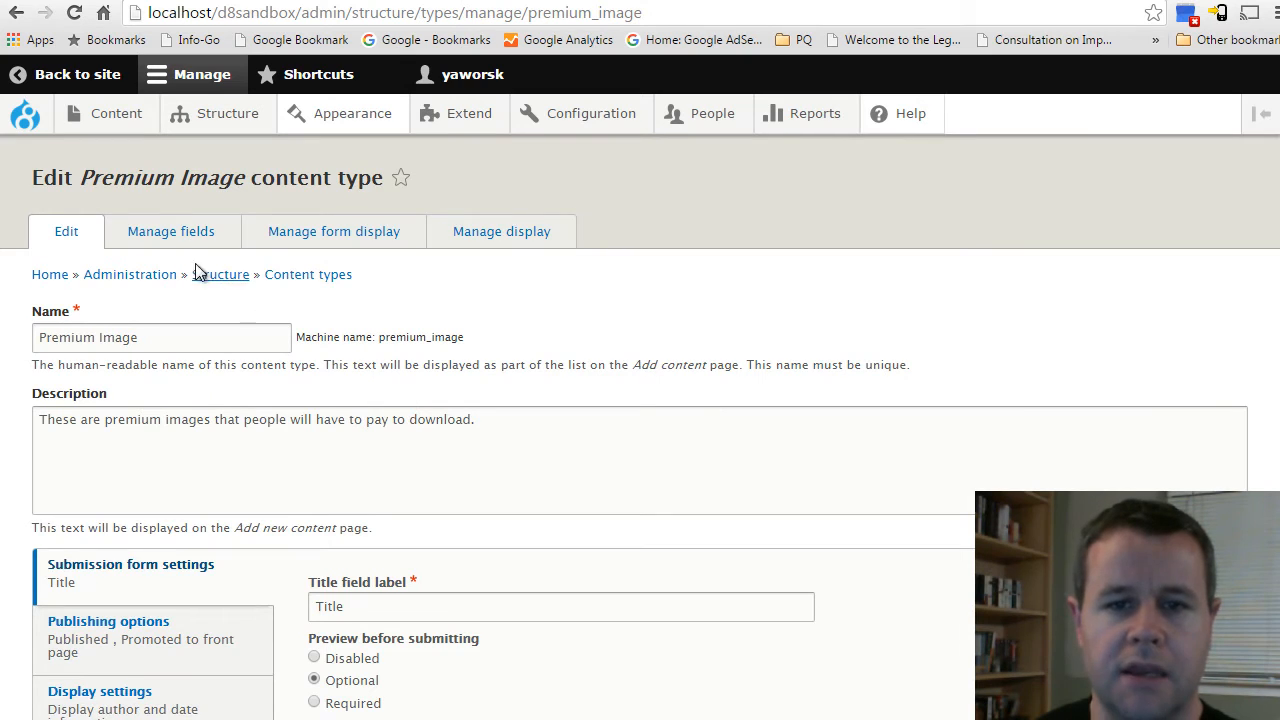
click(490, 231)
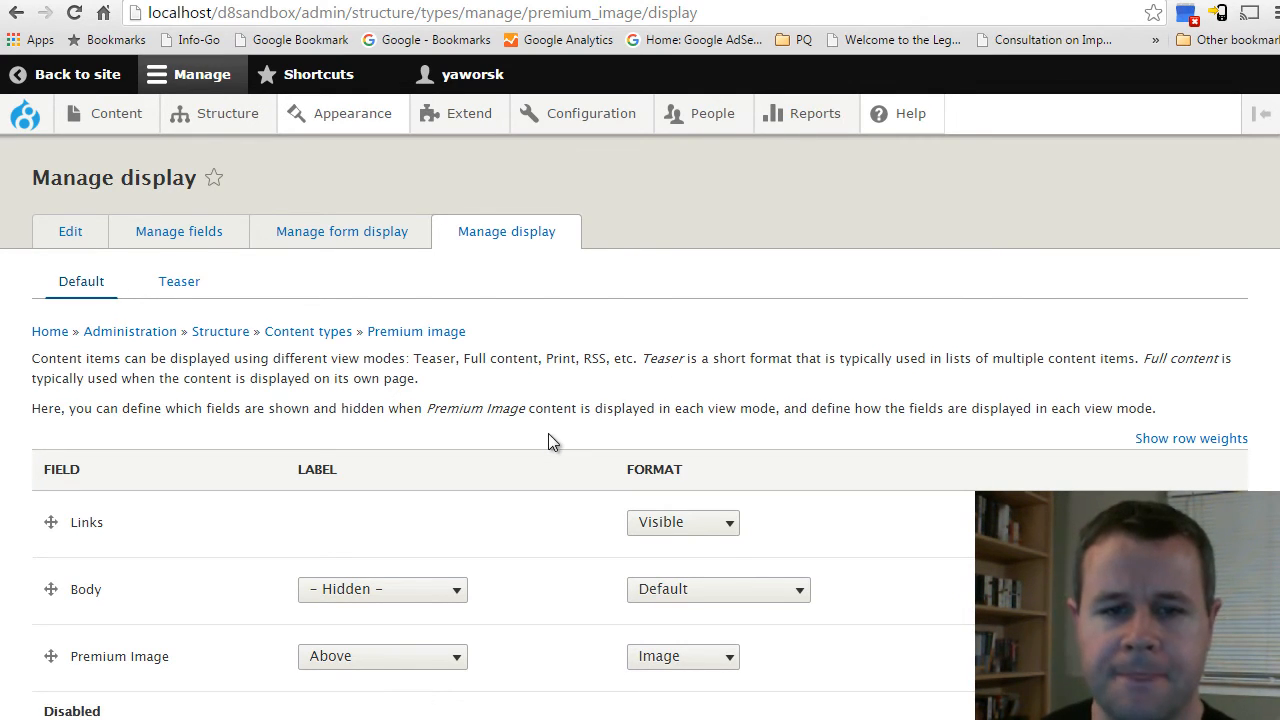
Set the Premium Image field's label to Hidden in the default display.
scroll(520, 435, down, 1)
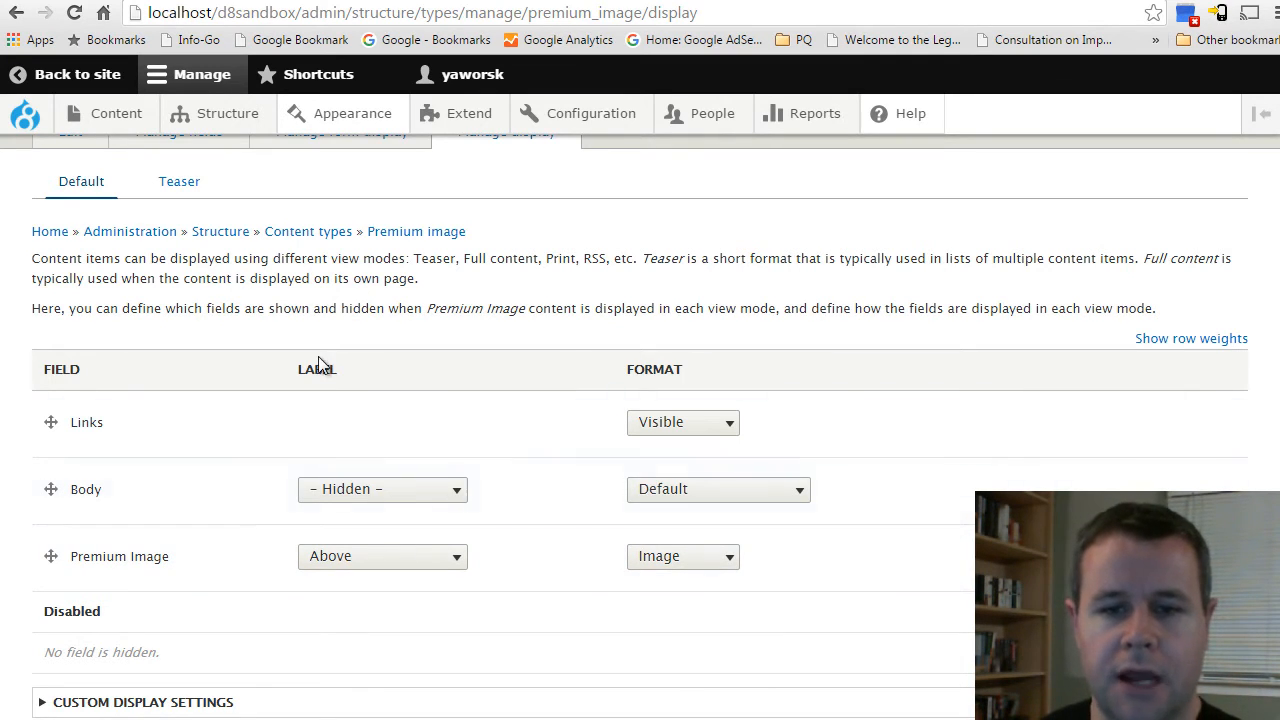
click(451, 558)
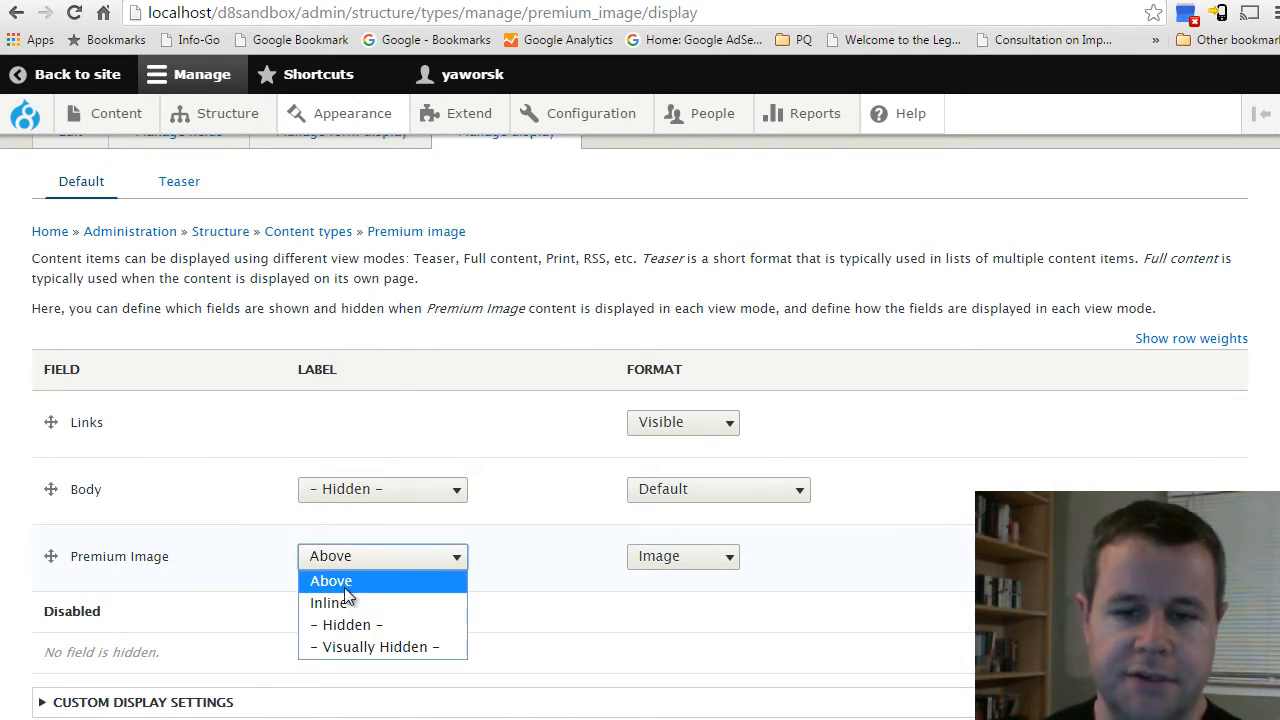
click(390, 625)
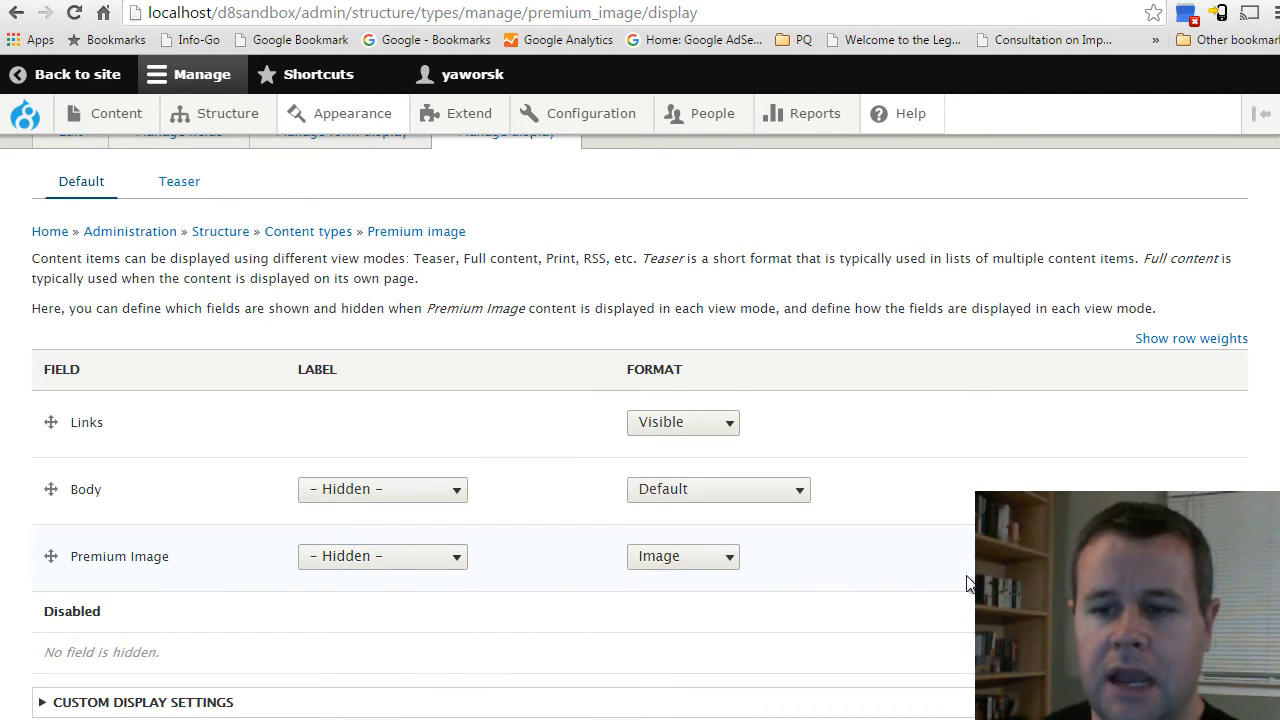
click(432, 558)
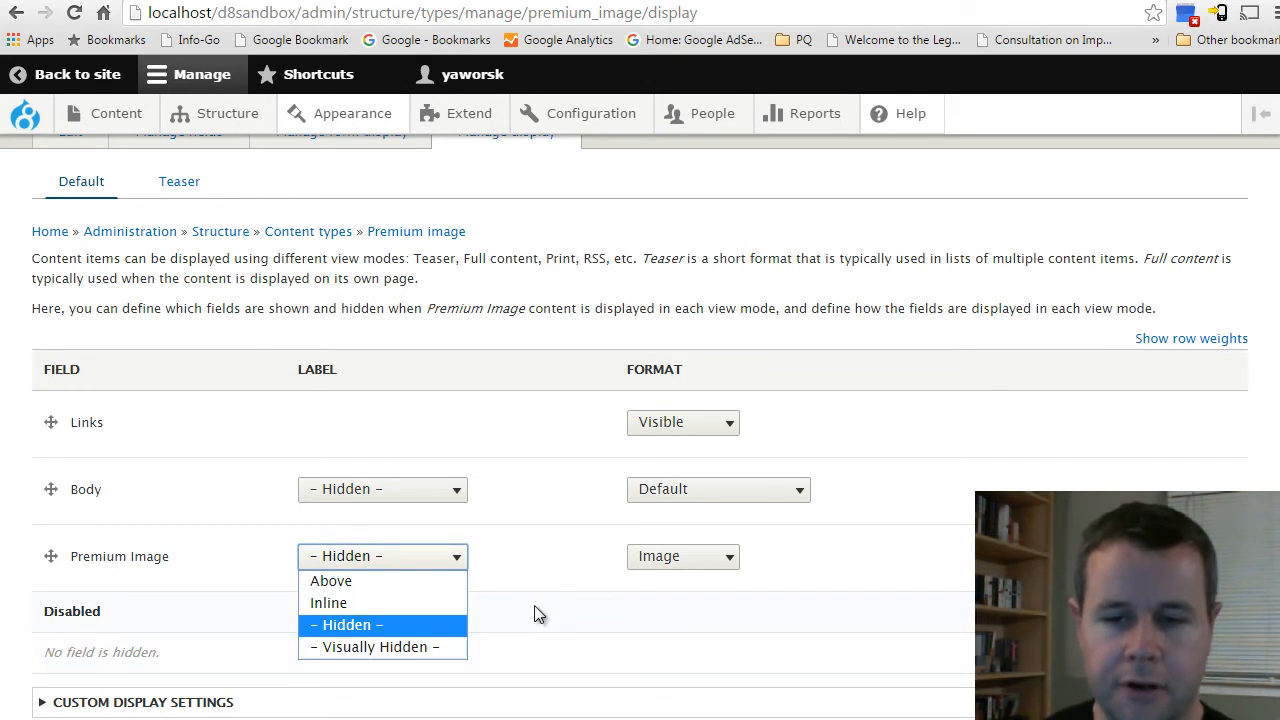
click(596, 540)
Keep the Premium Image field's format as Image, set its image style to desaturatedthumb linked to Nothing, and update the format settings.
click(688, 558)
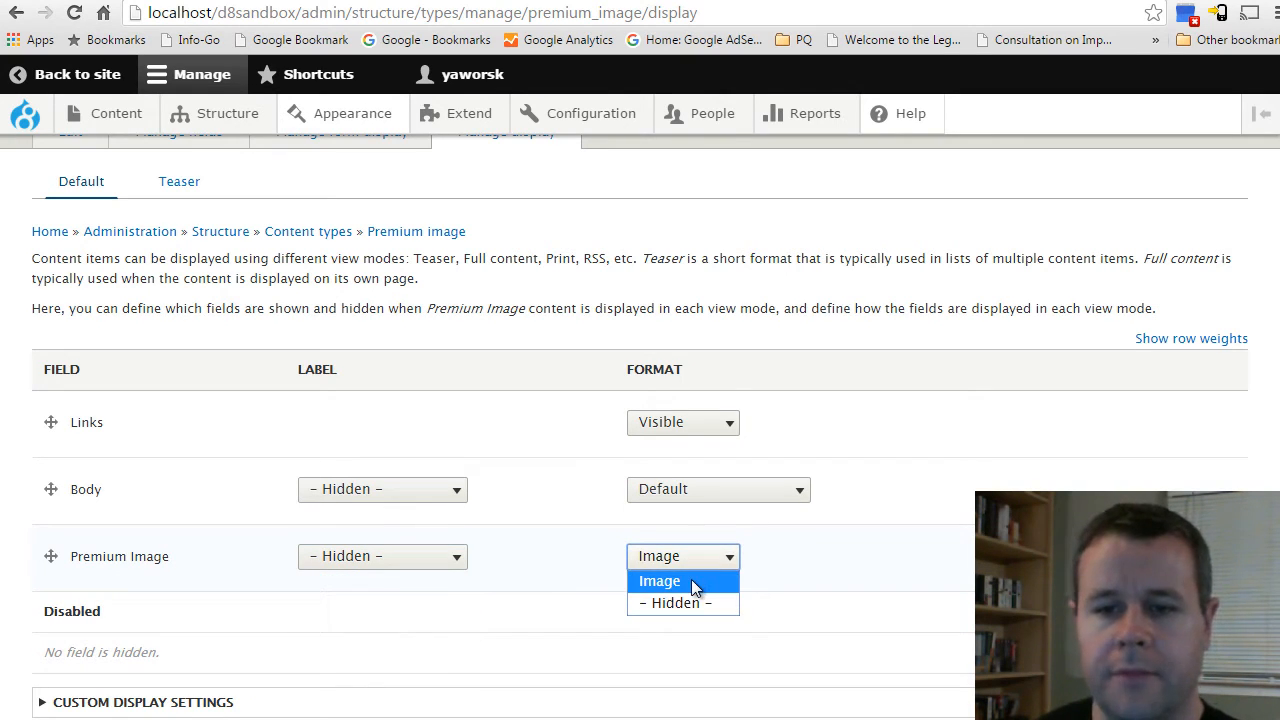
click(691, 579)
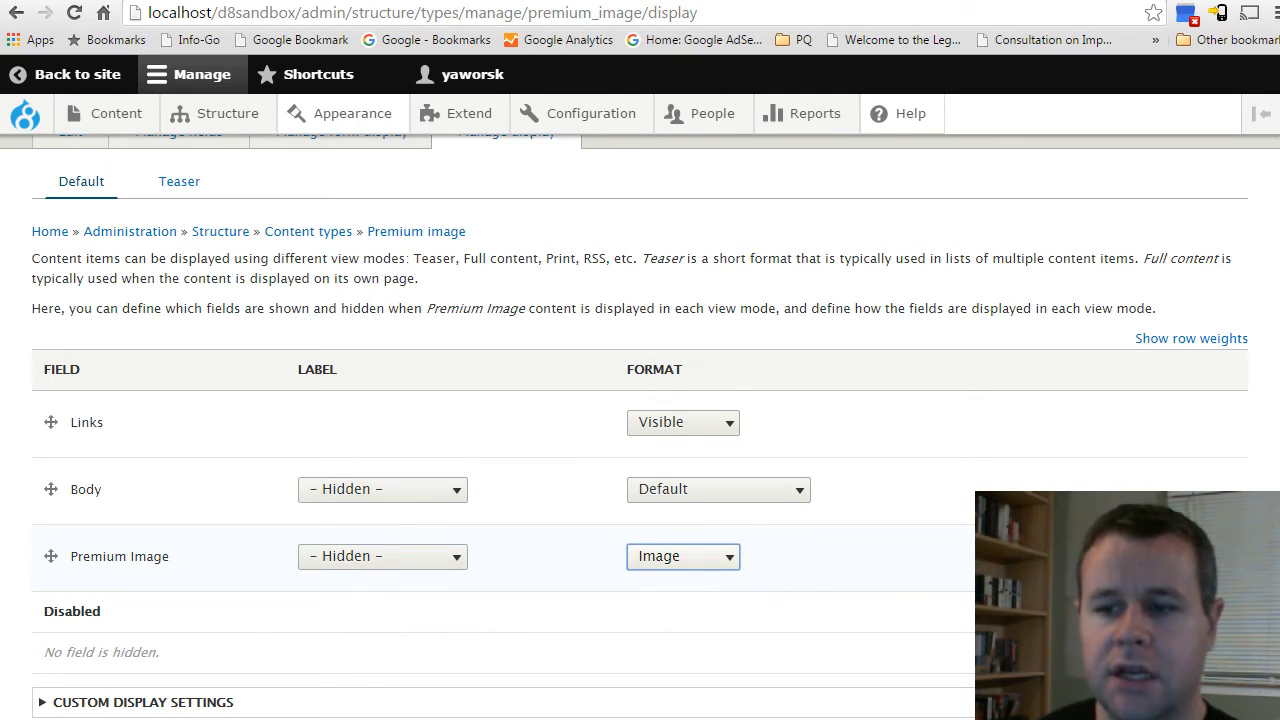
click(1217, 557)
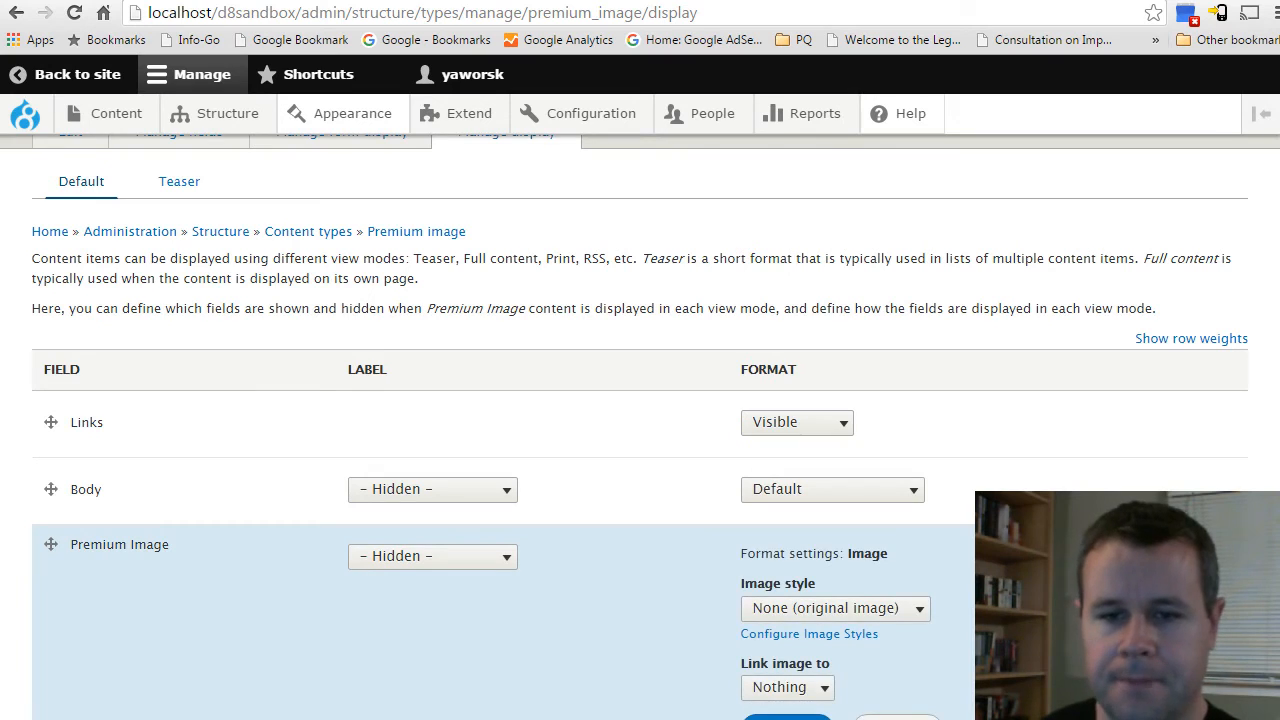
scroll(1217, 557, down, 1)
scroll(808, 406, down, 1)
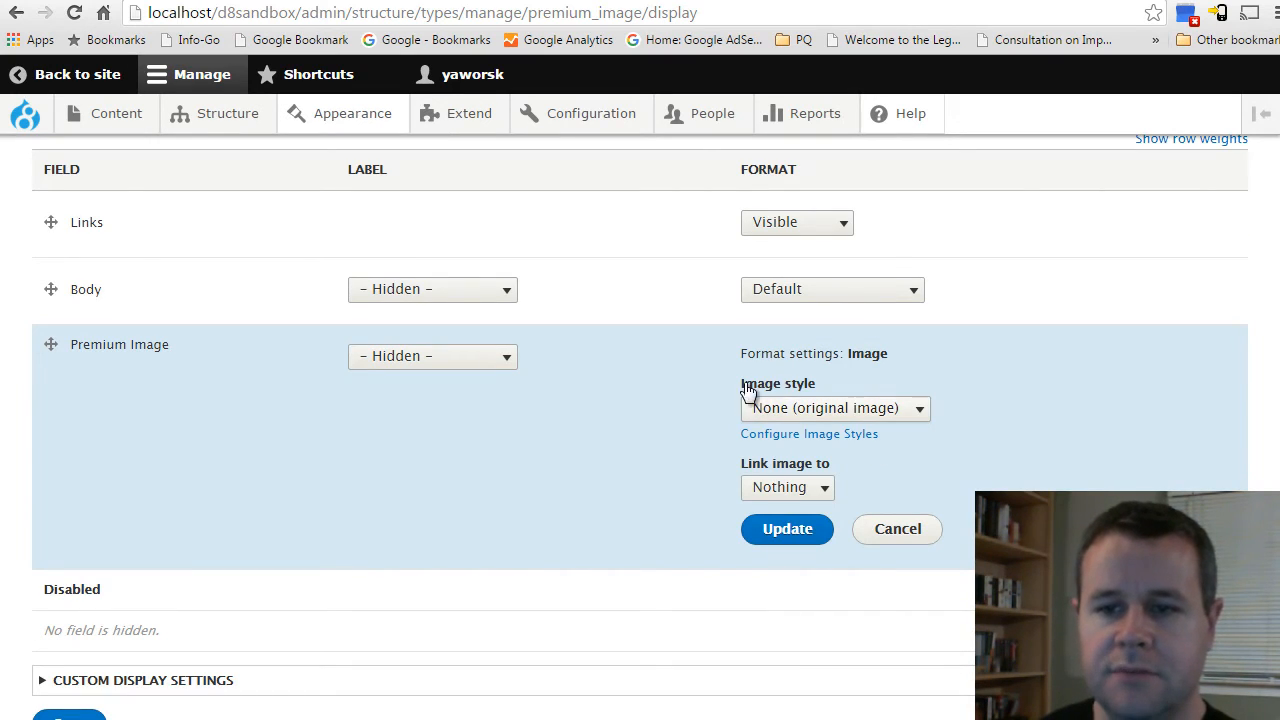
click(872, 414)
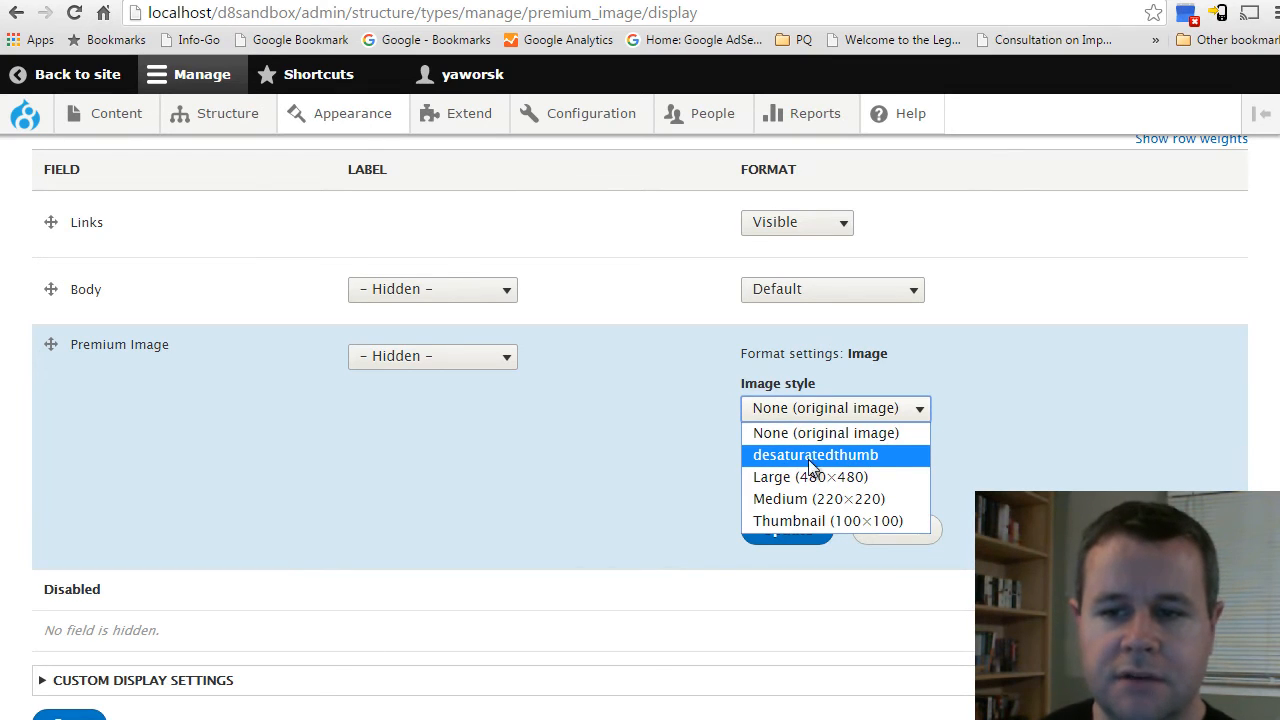
click(862, 455)
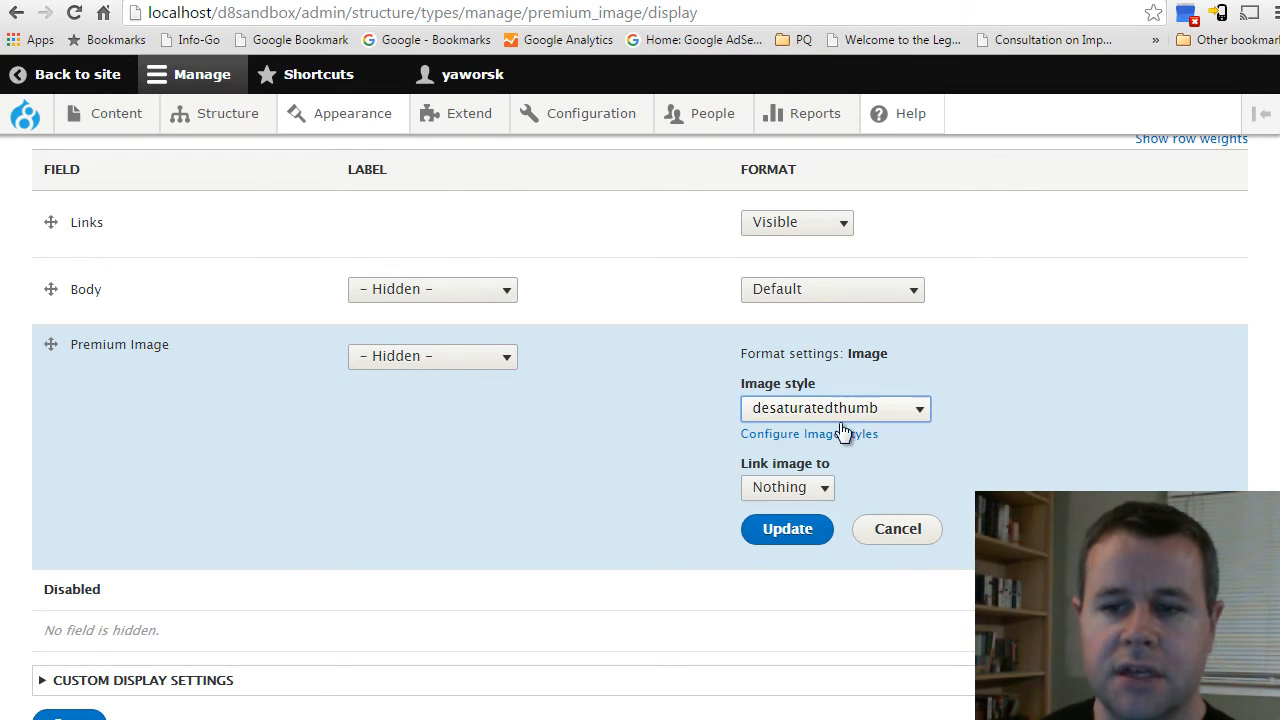
click(822, 490)
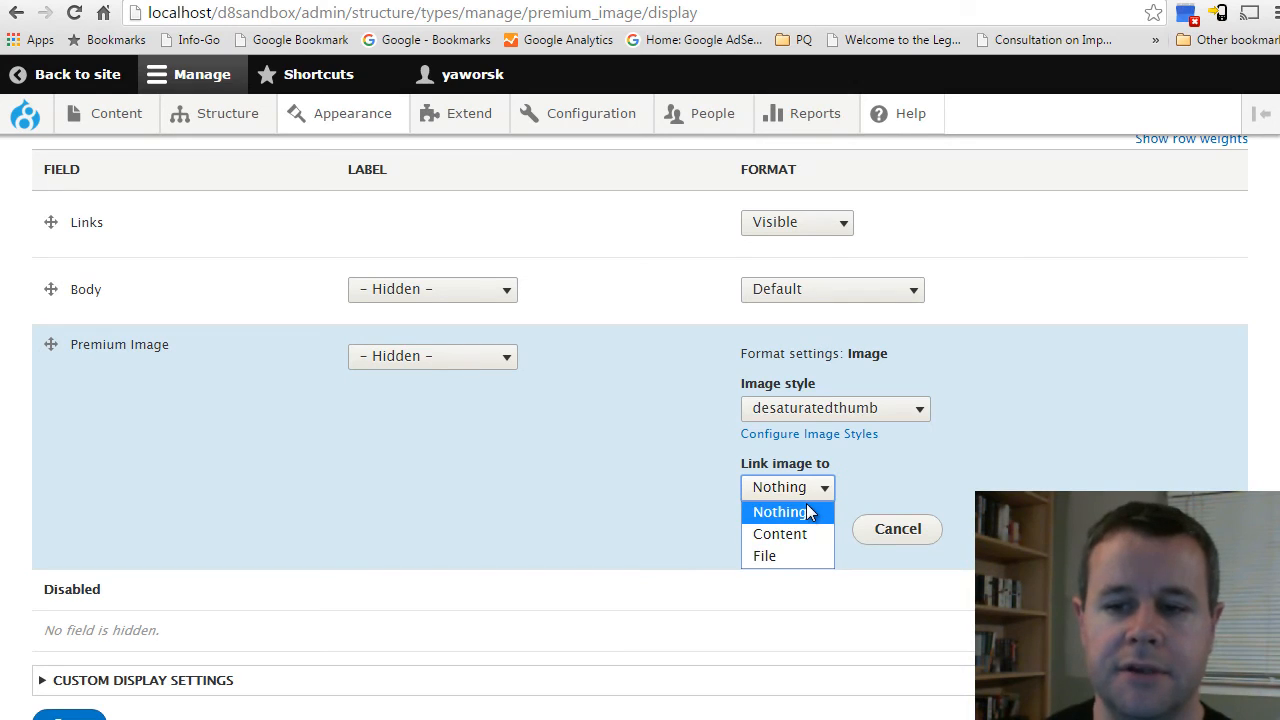
click(900, 518)
click(790, 529)
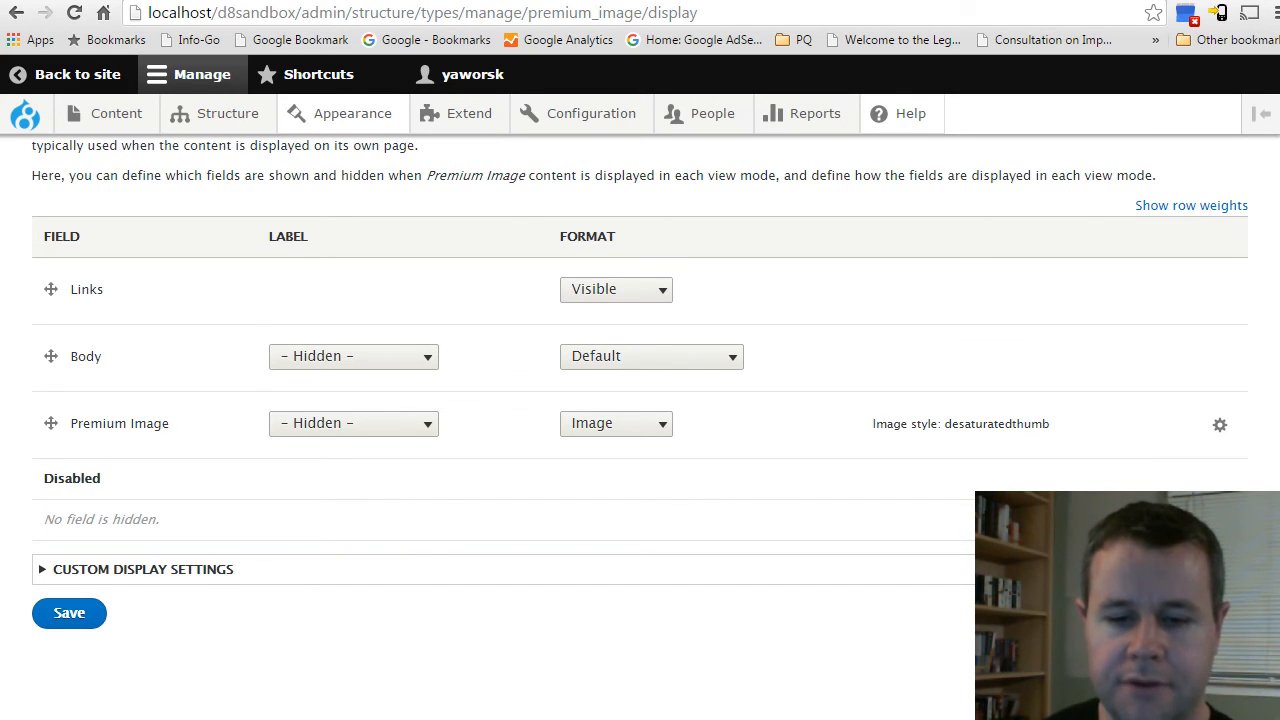
Switch to the Cygwin terminal and list the contents of d8sandbox and its parent www directory.
click(588, 718)
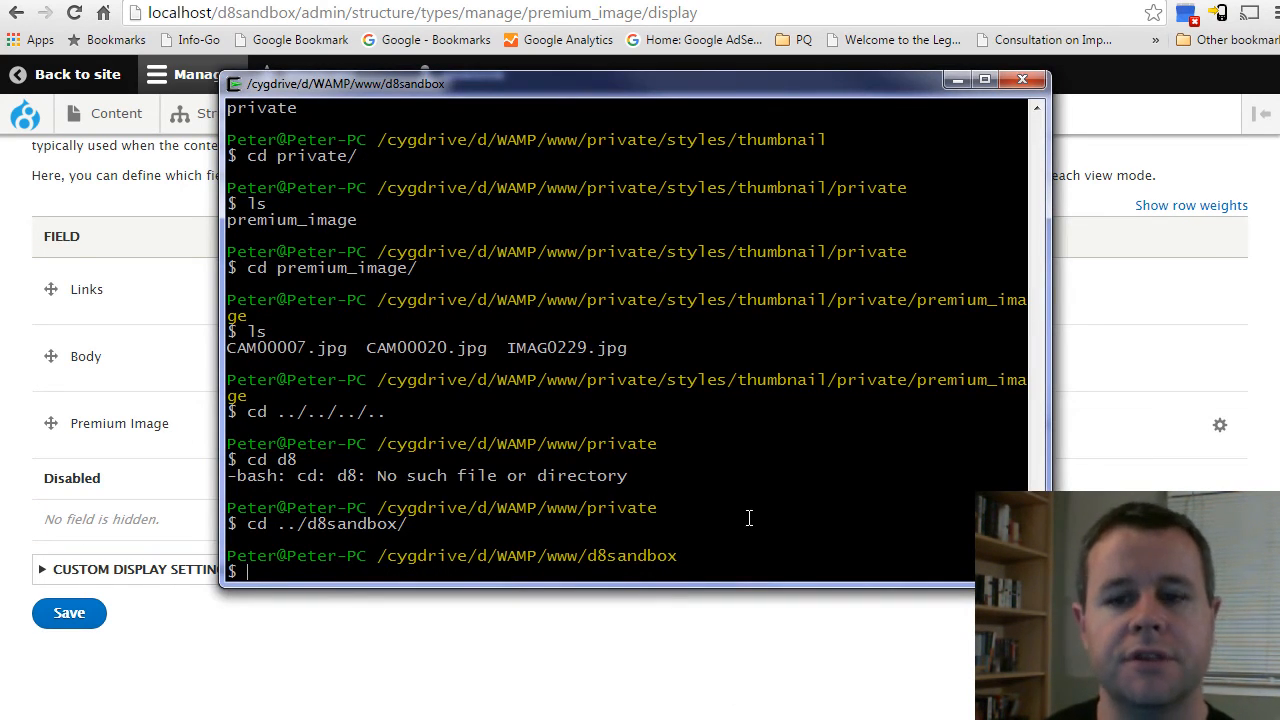
text(ls)
key(Return)
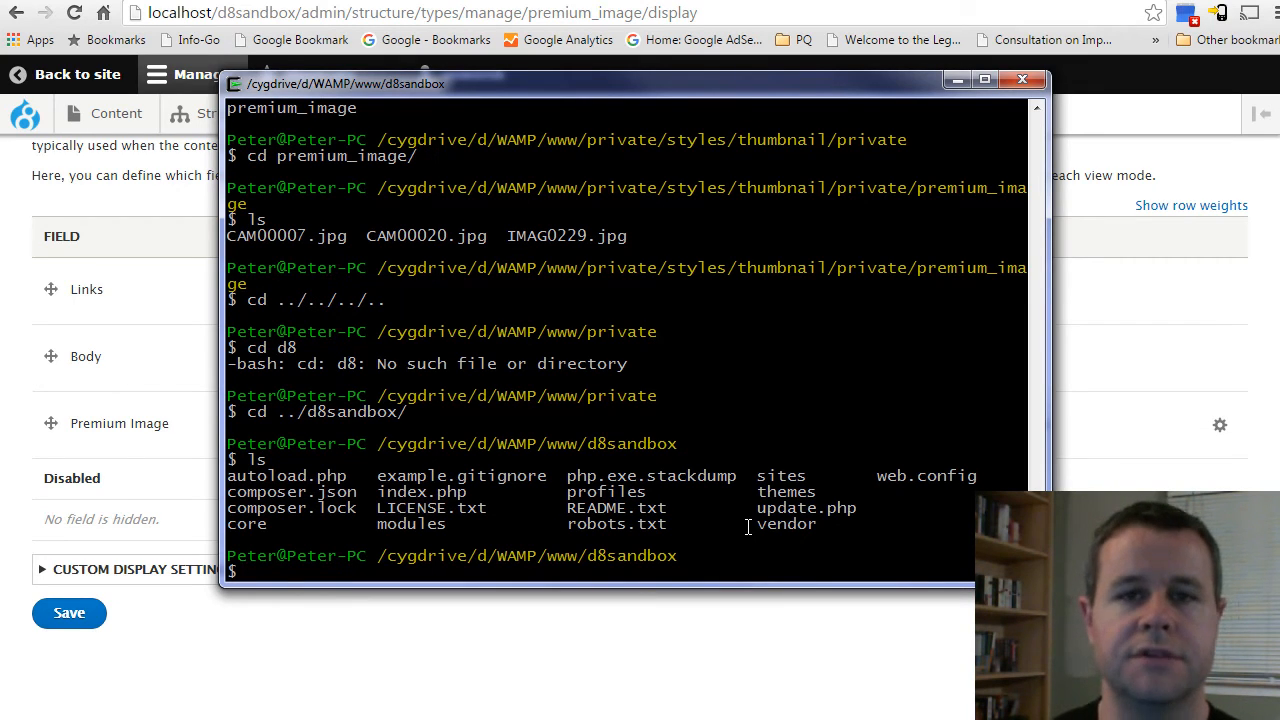
text(cd ..)
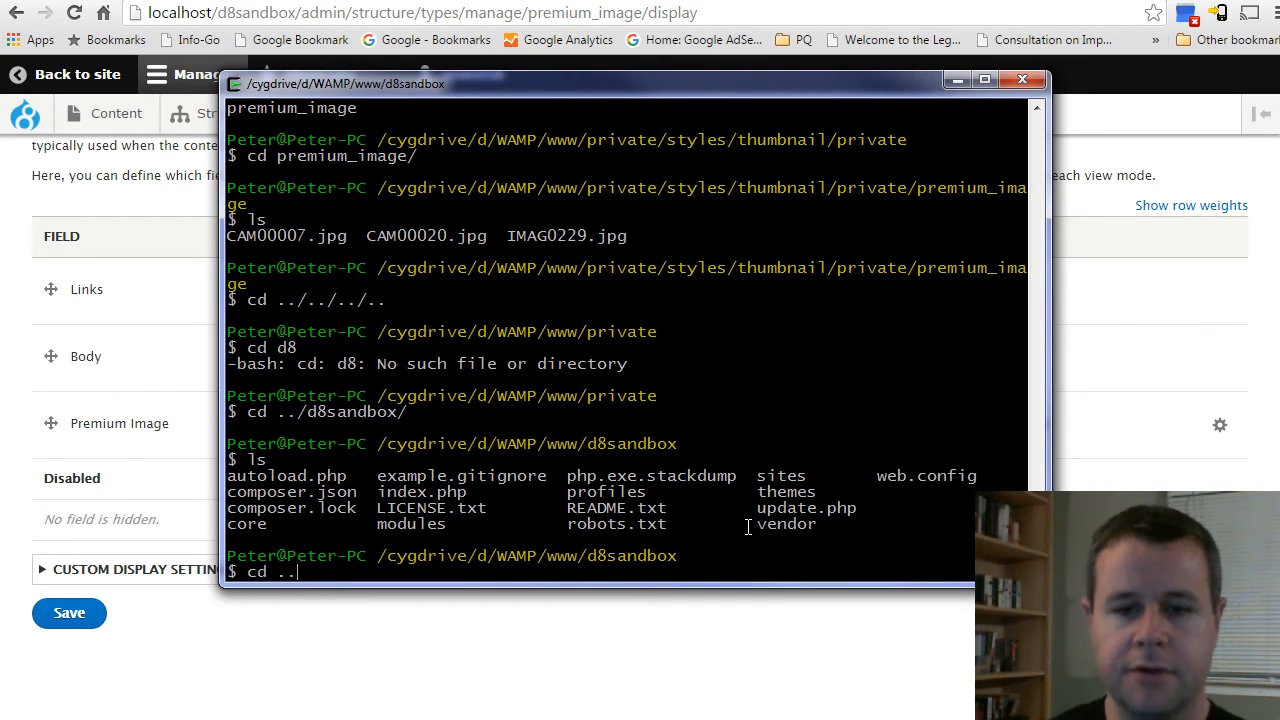
key(Return)
text(ls)
key(Return)
Enter the private directory under www and list its contents.
text(cd pri)
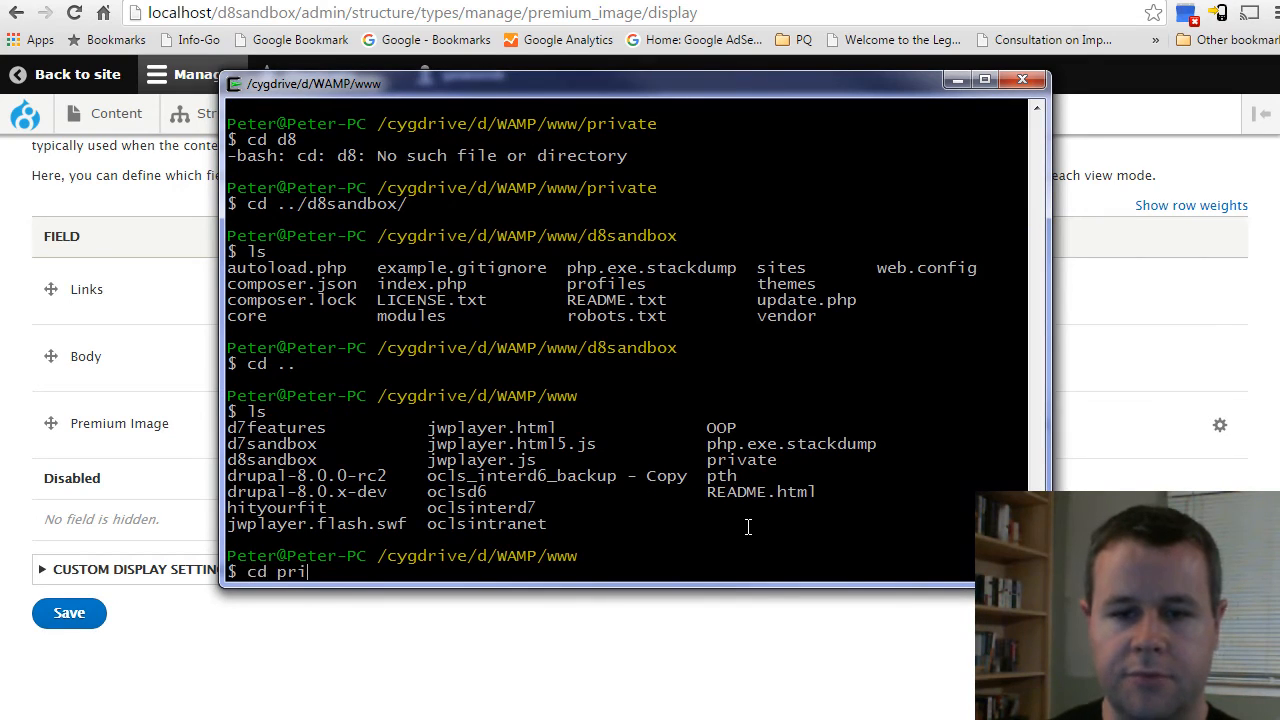
key(Tab)
key(Return)
text(ls)
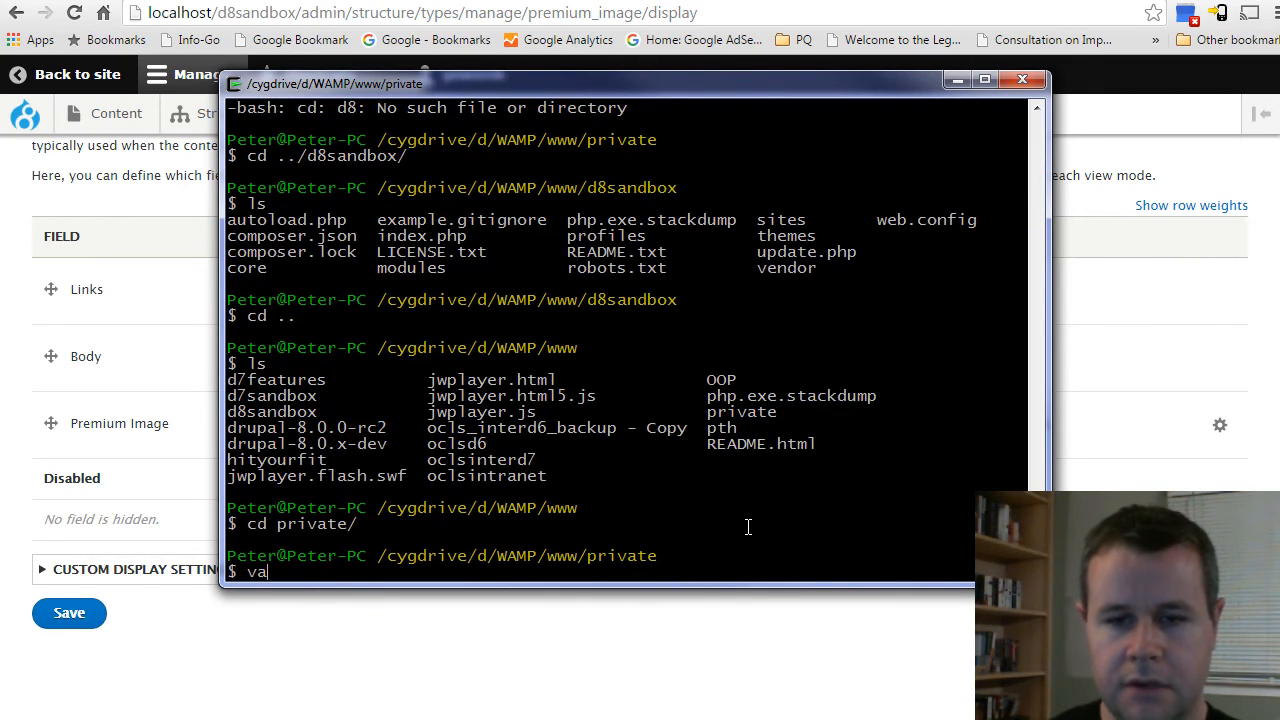
key(Return)
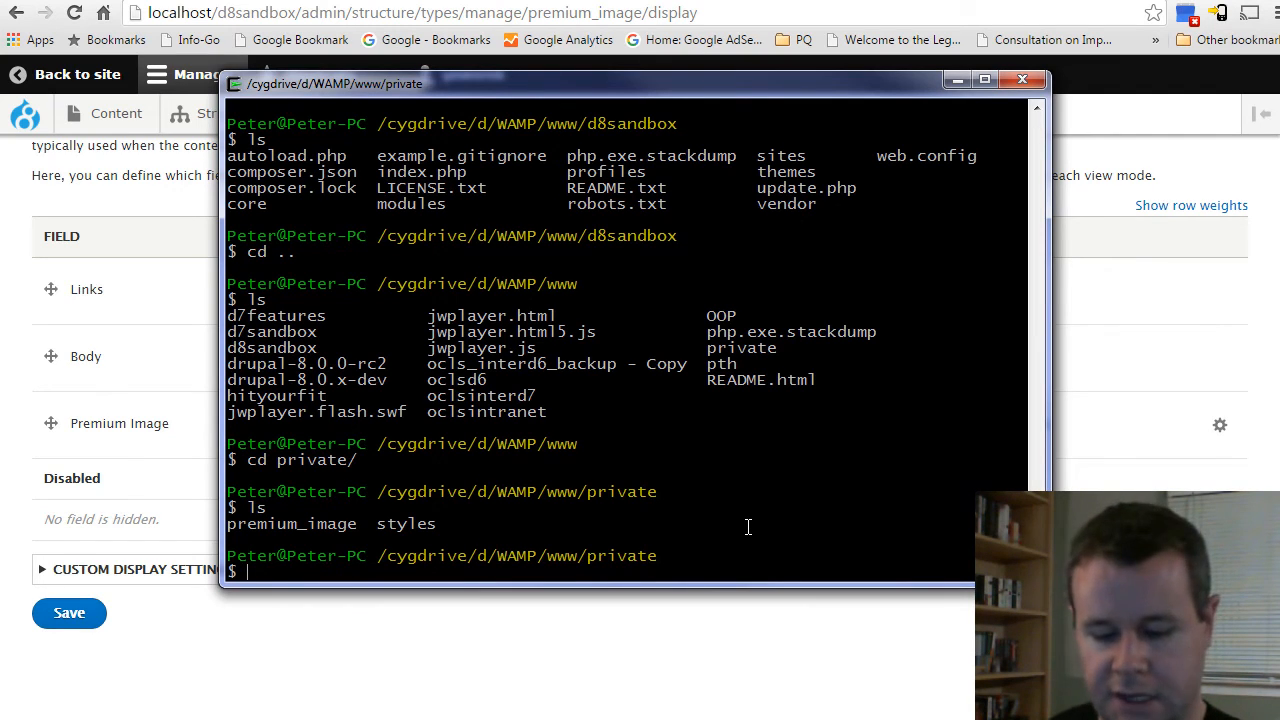
Enter the styles directory inside private and list the image style folders.
text(cd s)
key(Tab)
key(Return)
text(ls)
key(Return)
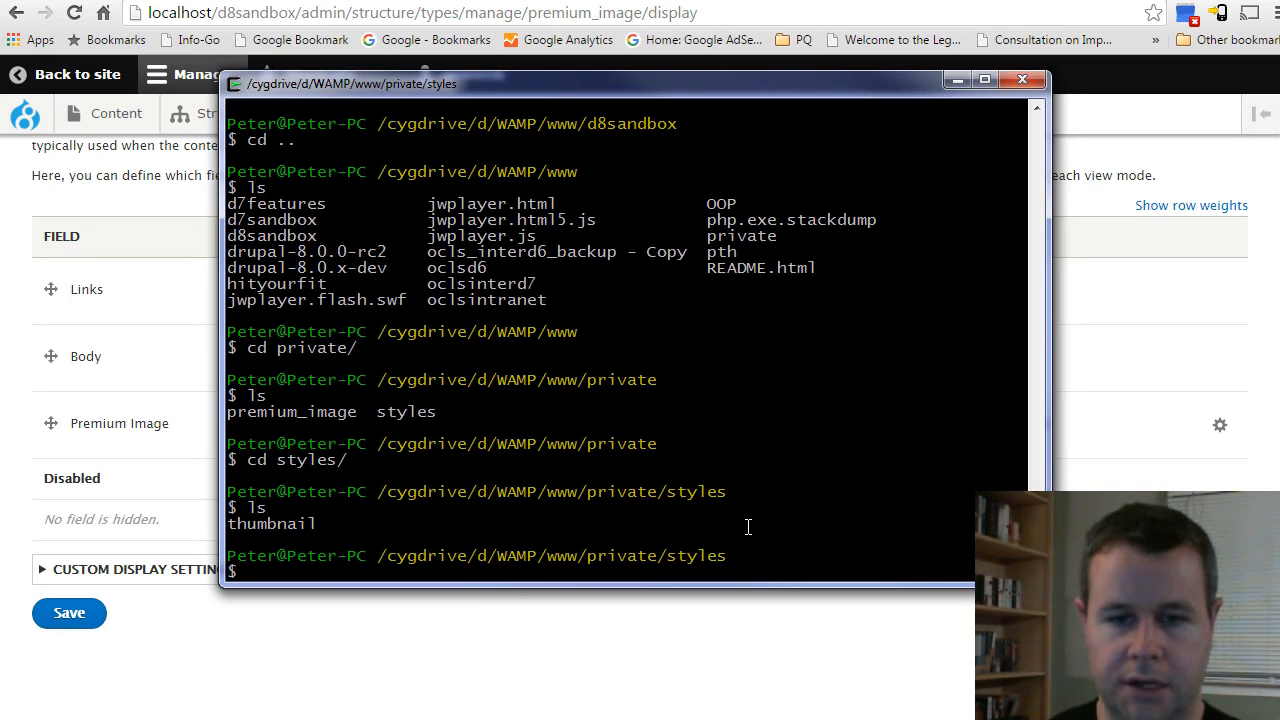
Move up from styles to the private directory and list its contents.
text(cd ..)
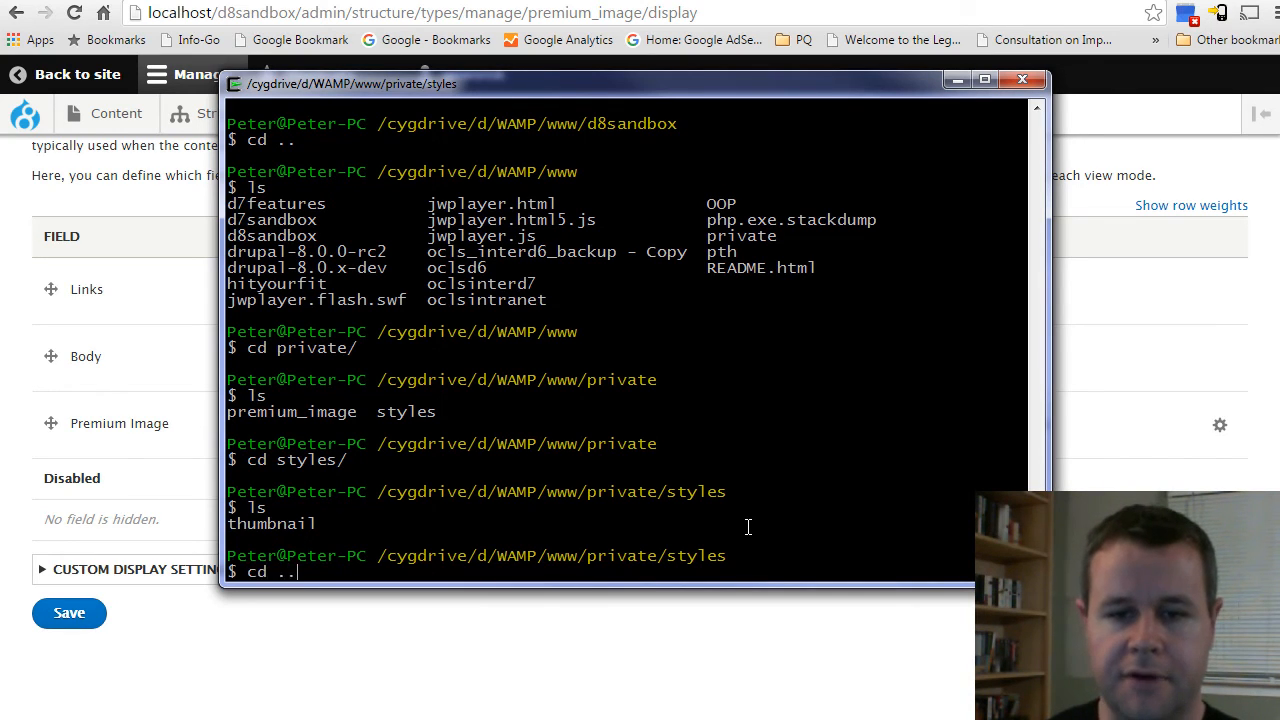
key(Return)
text(ls)
key(Return)
Enter the premium_image directory inside private and list its files.
text(cd p)
key(Tab)
key(Return)
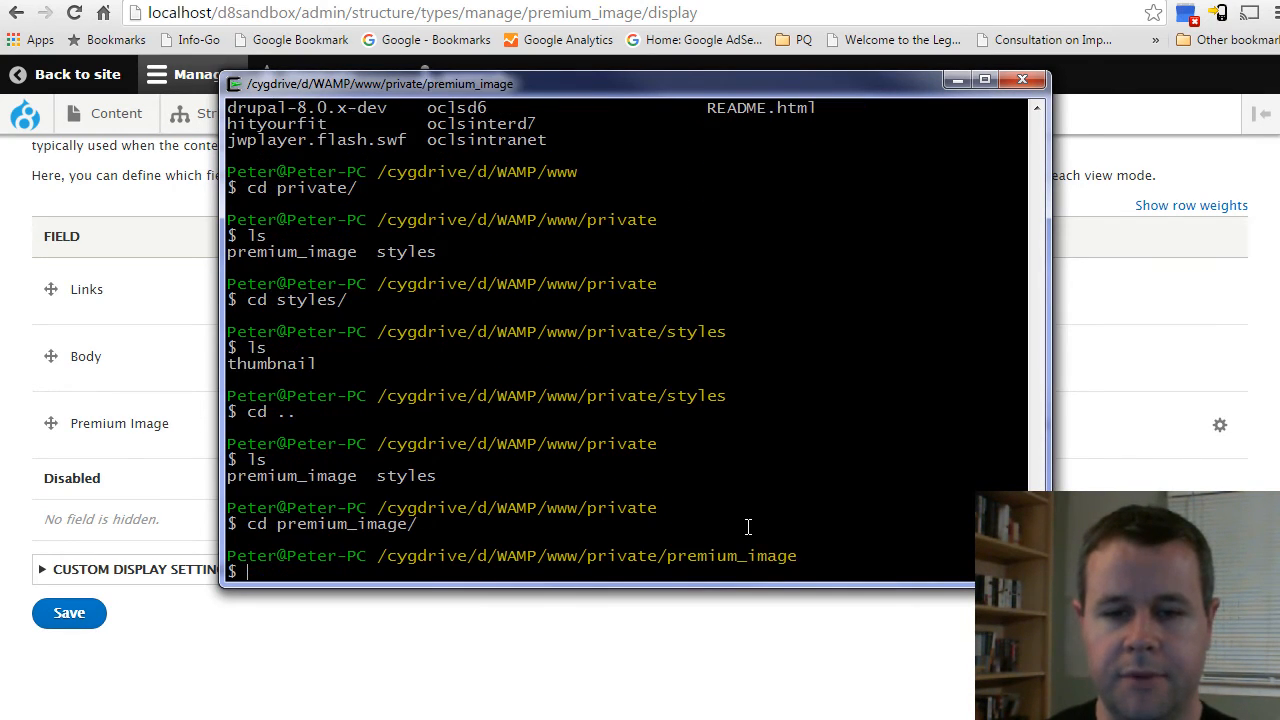
text(ls)
key(Return)
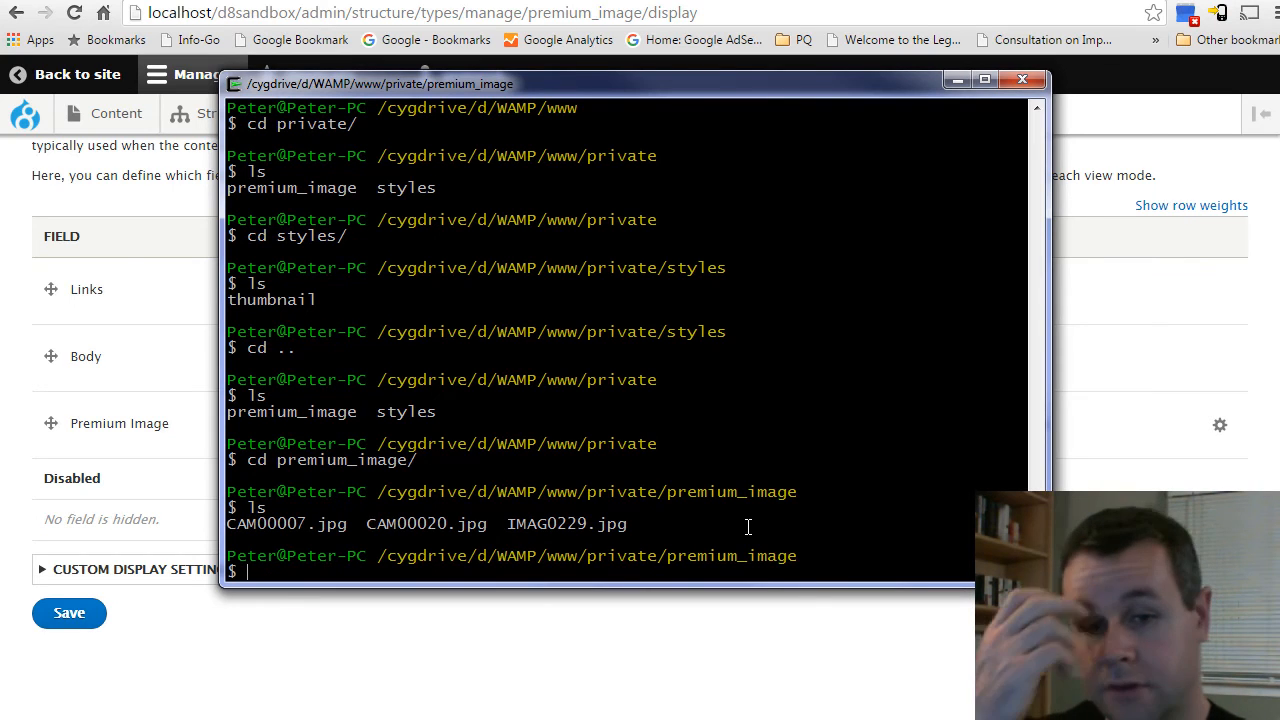
List the premium_image files in long format with ls -la and examine the size of each image.
text(ls -la)
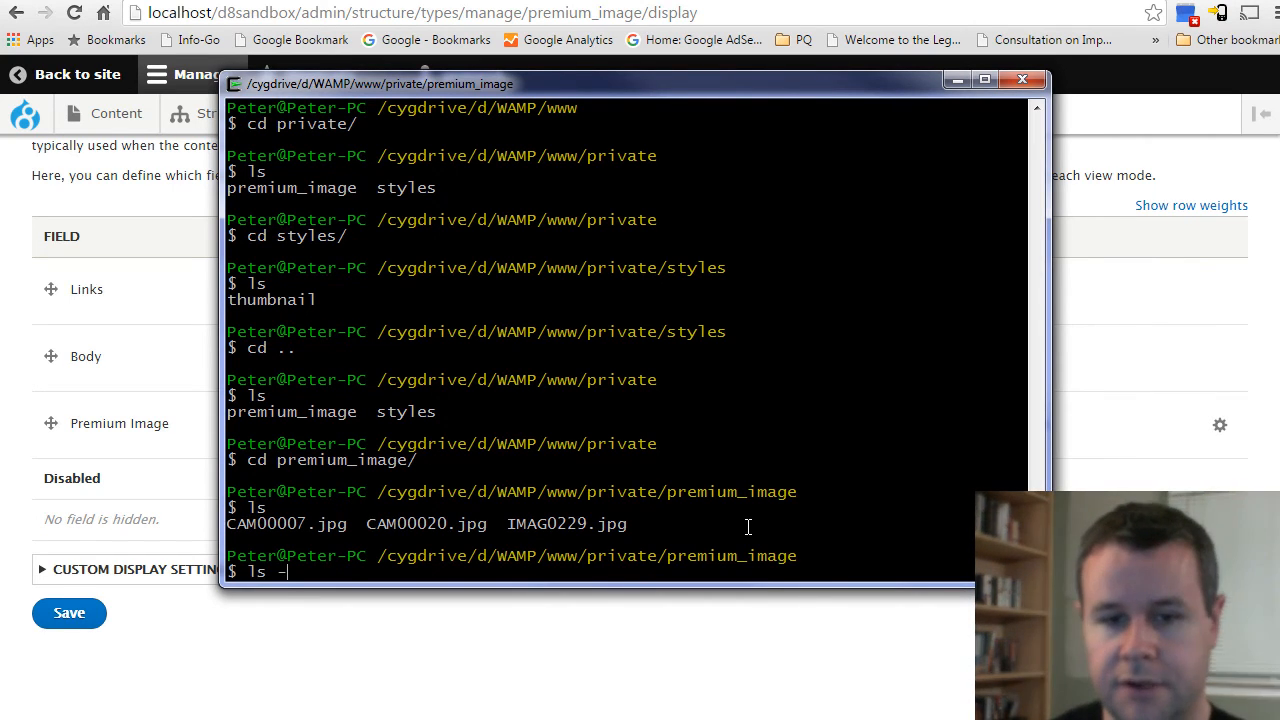
key(Return)
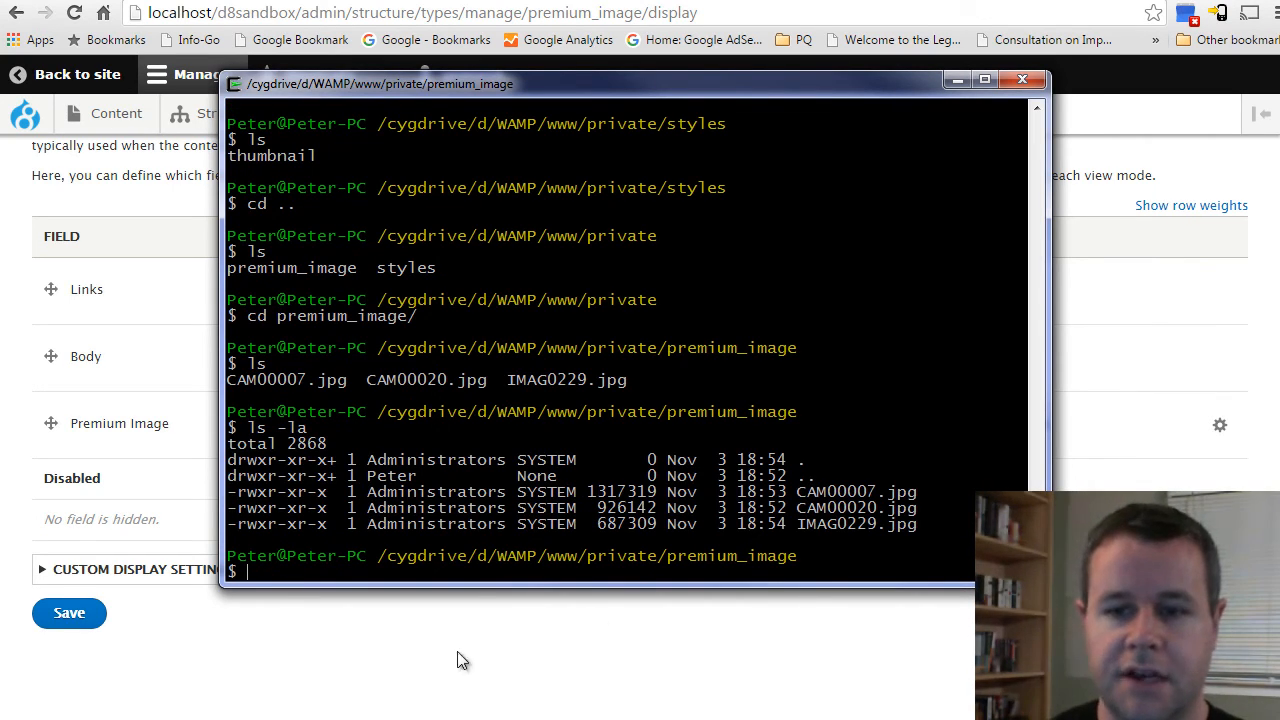
double_click(622, 491)
double_click(627, 508)
double_click(620, 525)
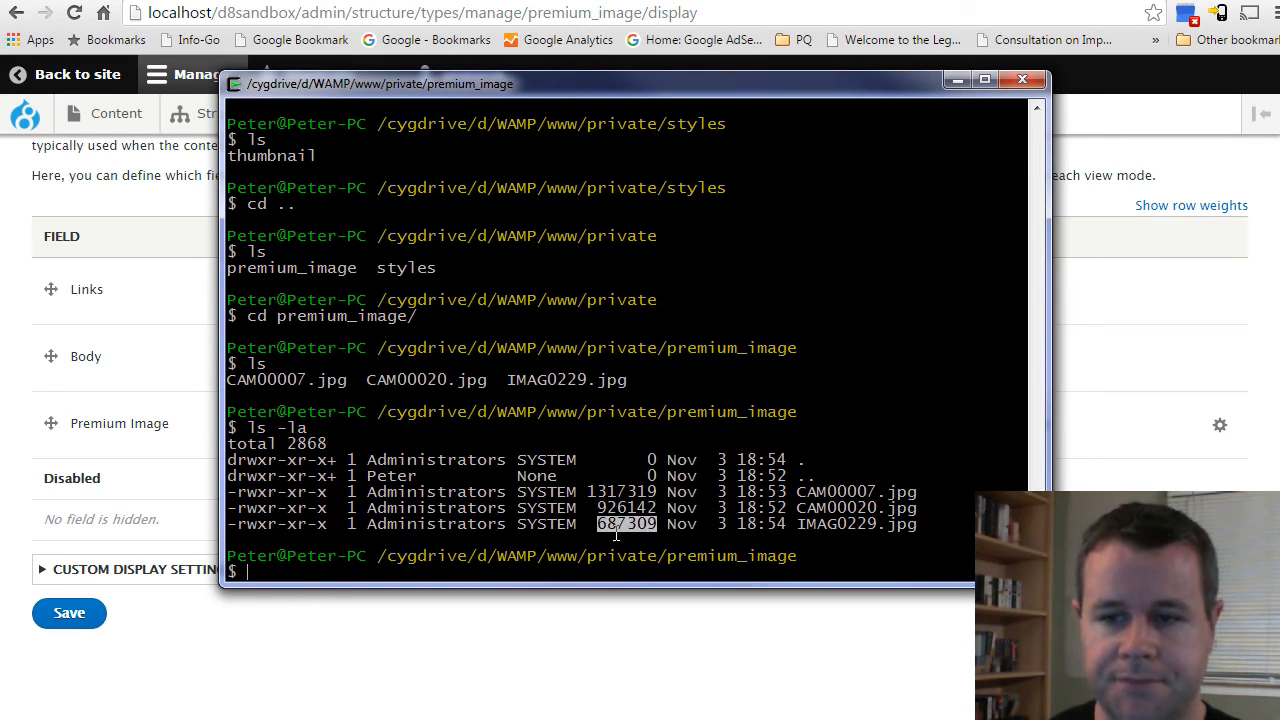
click(567, 515)
Go back up to private, enter its styles directory again and list the image style folders.
text(cd ..)
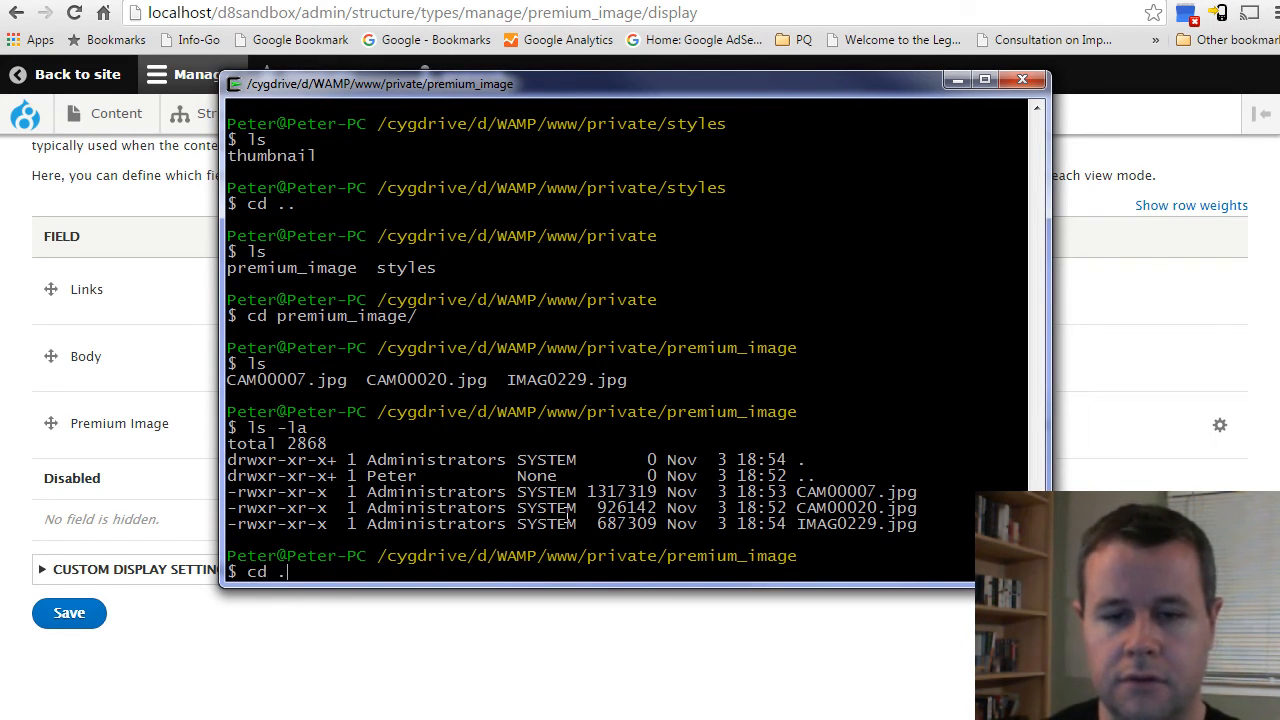
key(Return)
text(cd s)
key(Tab)
key(Return)
text(ls)
key(Return)
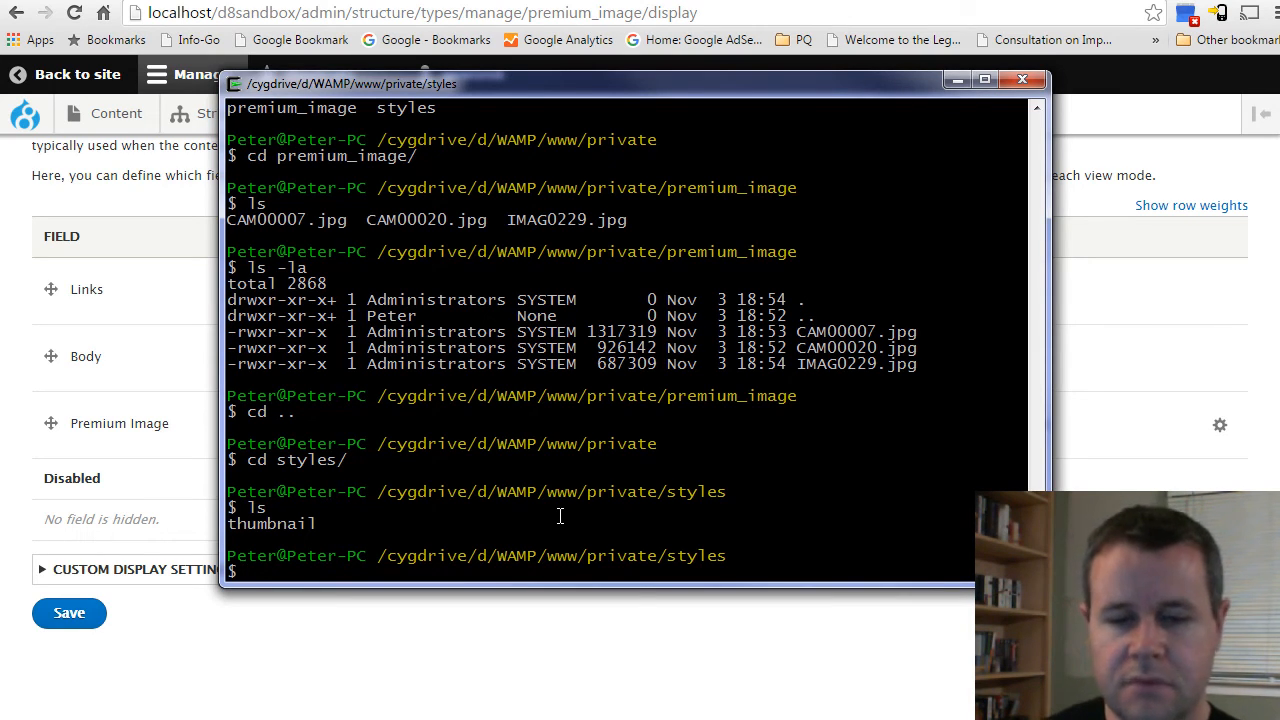
Enter the thumbnail style directory and list its contents.
text(cd t)
key(Tab)
key(Return)
text(ls)
key(Return)
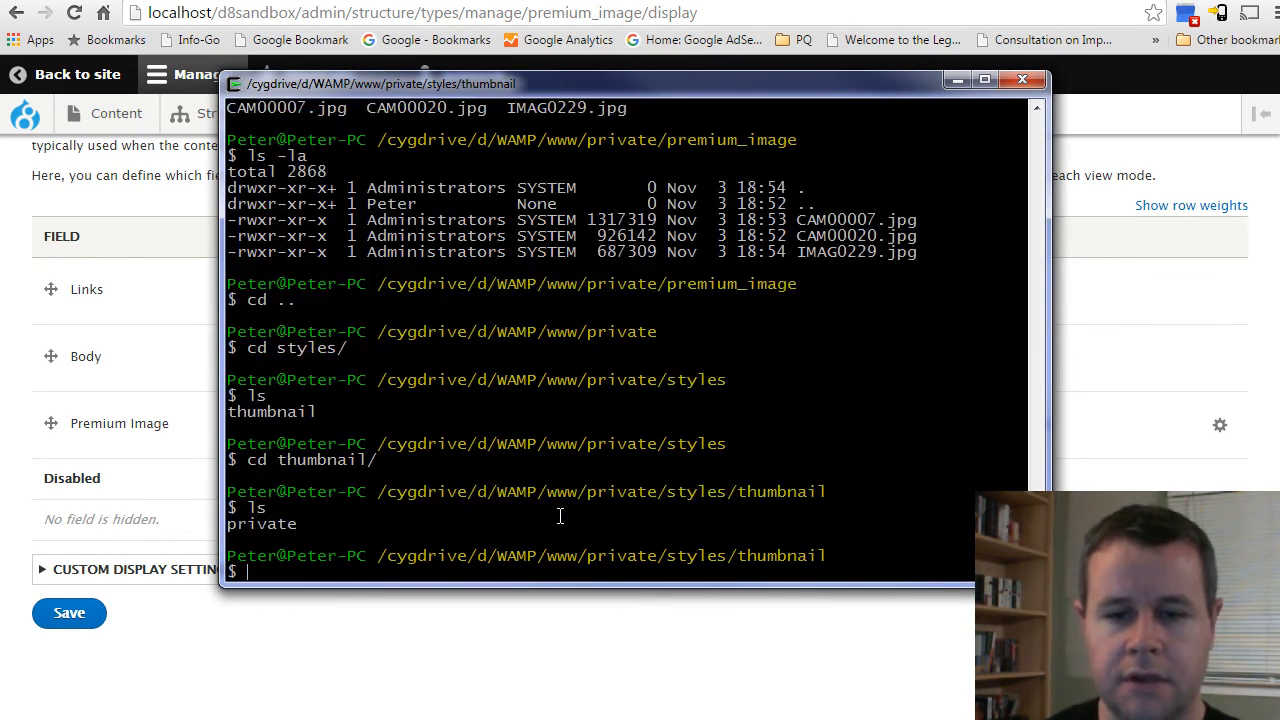
Enter the private directory inside thumbnail and list its contents.
text(cd p)
key(Tab)
key(Return)
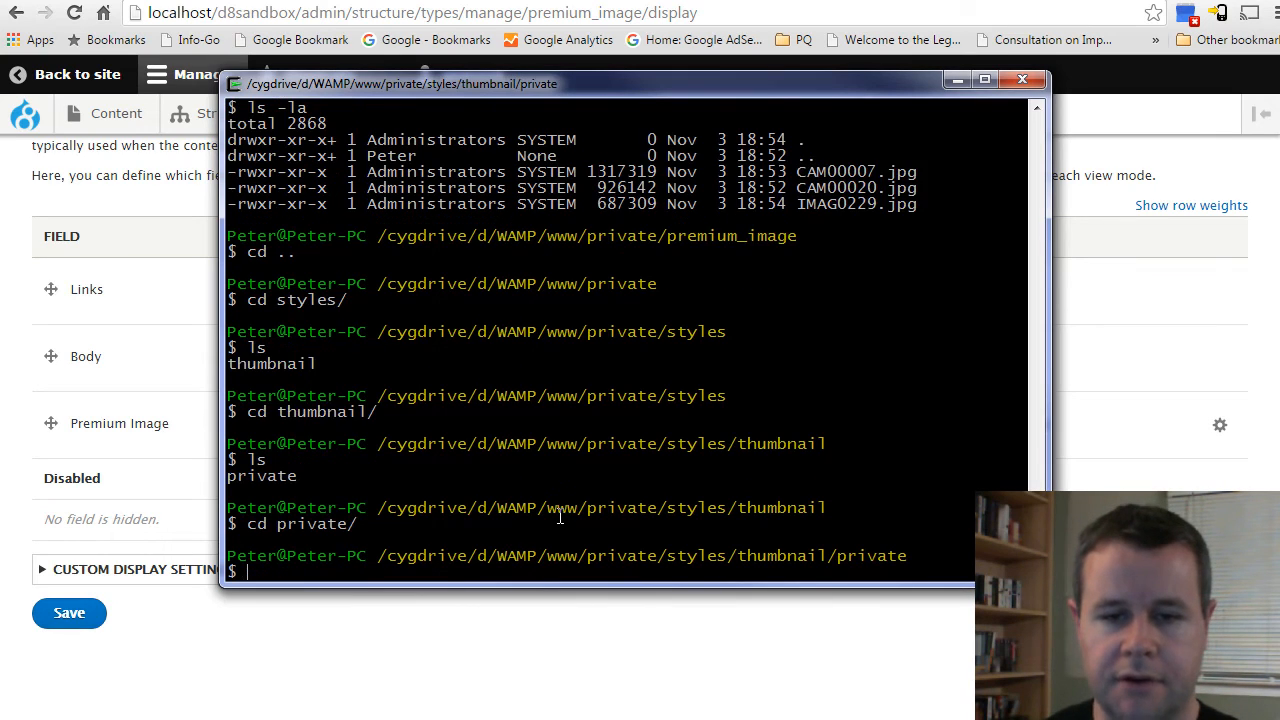
text(ls)
key(Return)
Enter the premium_image directory under thumbnail/private and list the generated thumbnail files.
text(cd p)
key(Tab)
text(p)
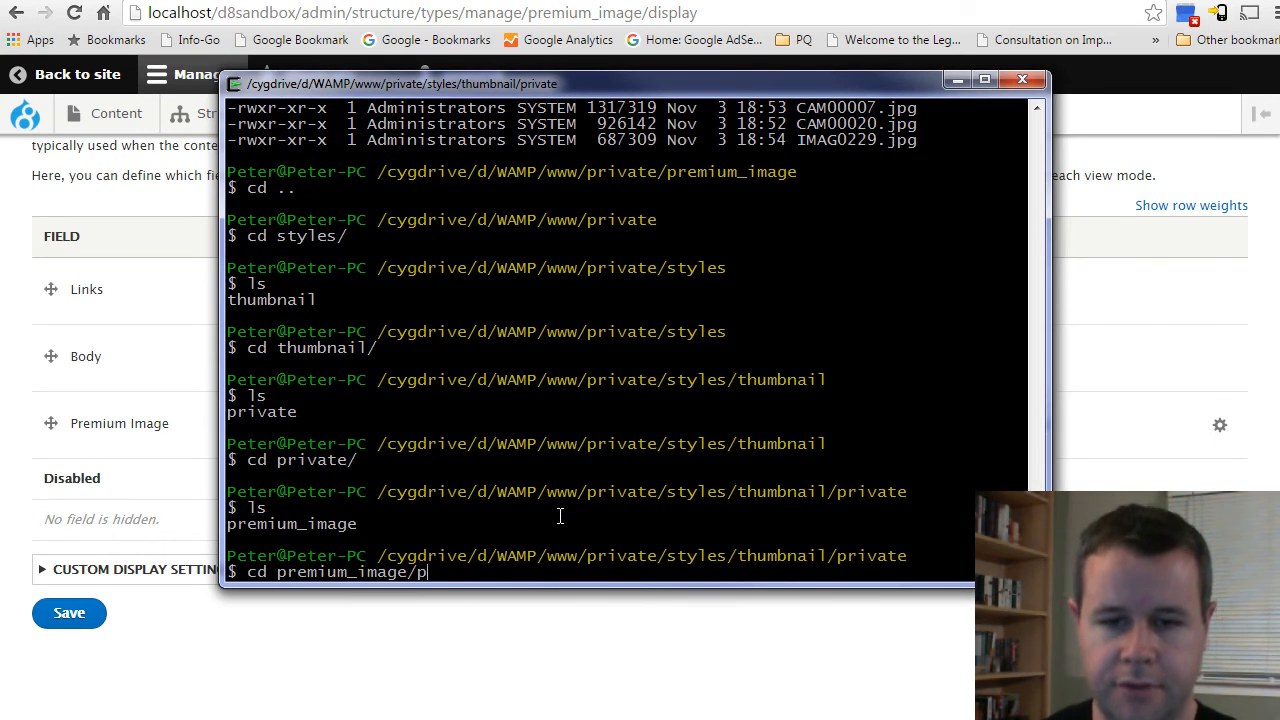
key(Return)
text(cd p)
key(Tab)
key(Return)
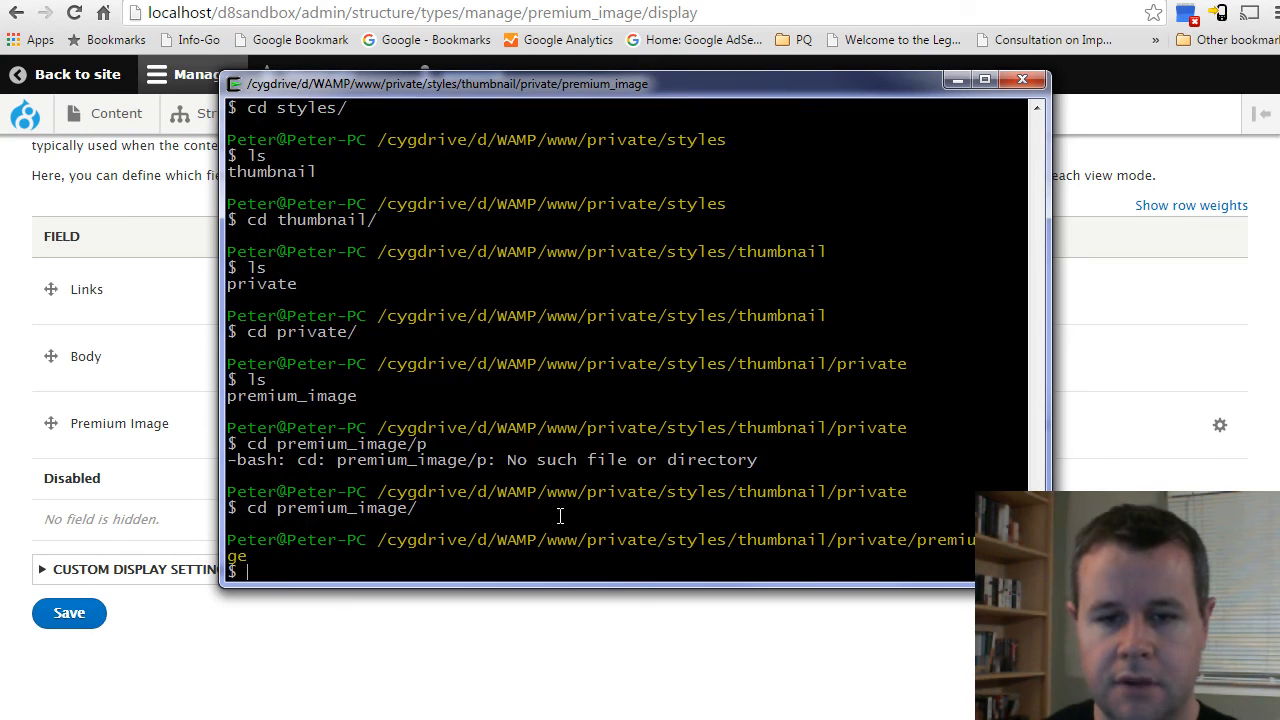
text(ls)
key(Return)
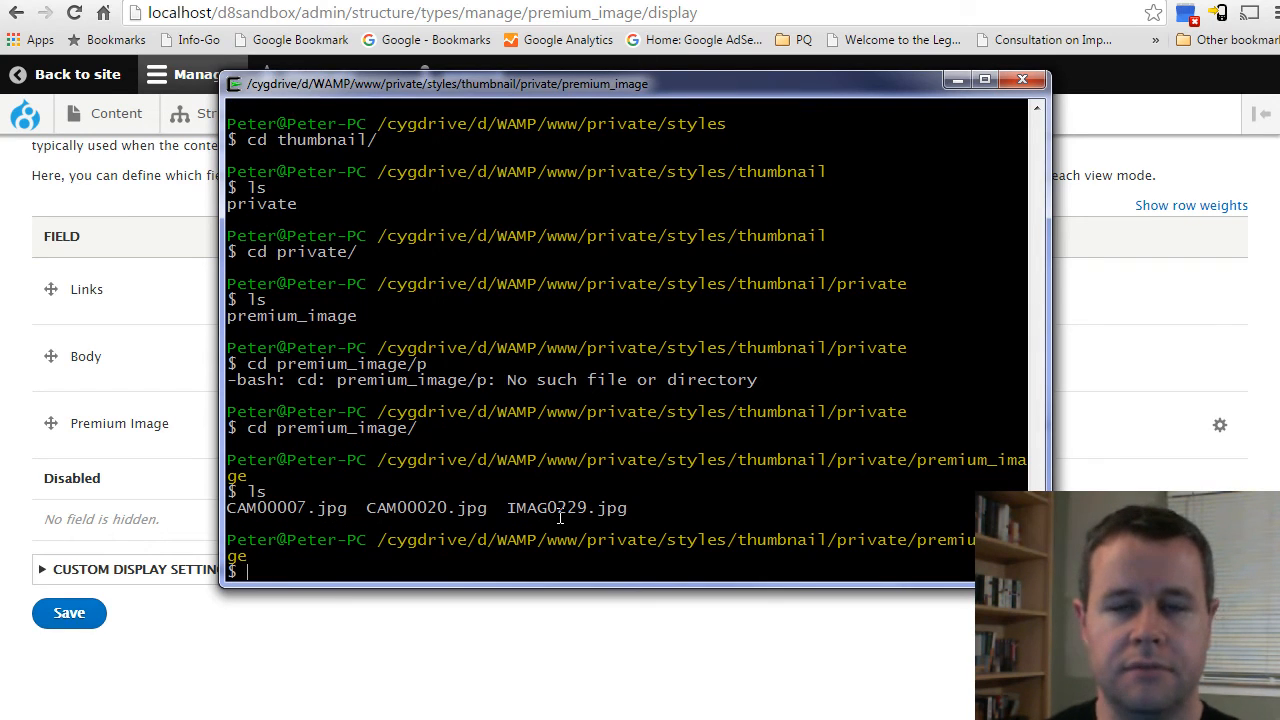
Move up three levels to the styles directory and list its contents.
text(cd ../../..)
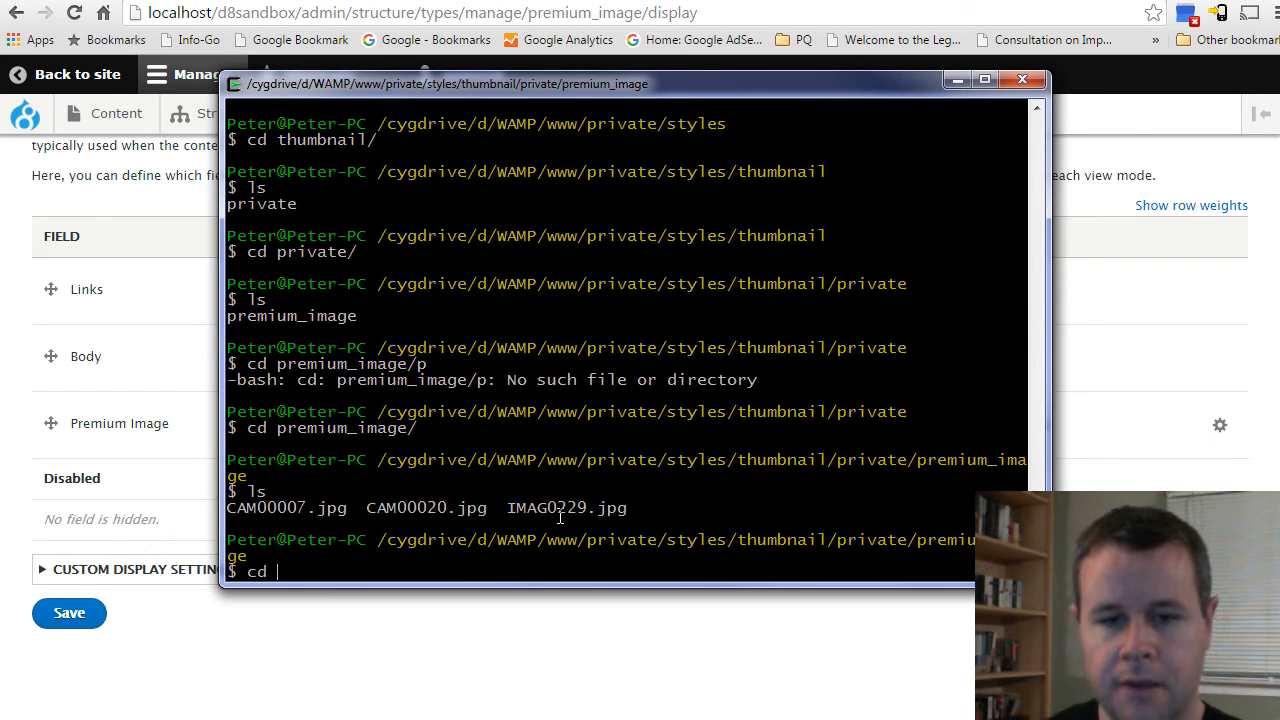
key(Return)
text(ls)
key(Return)
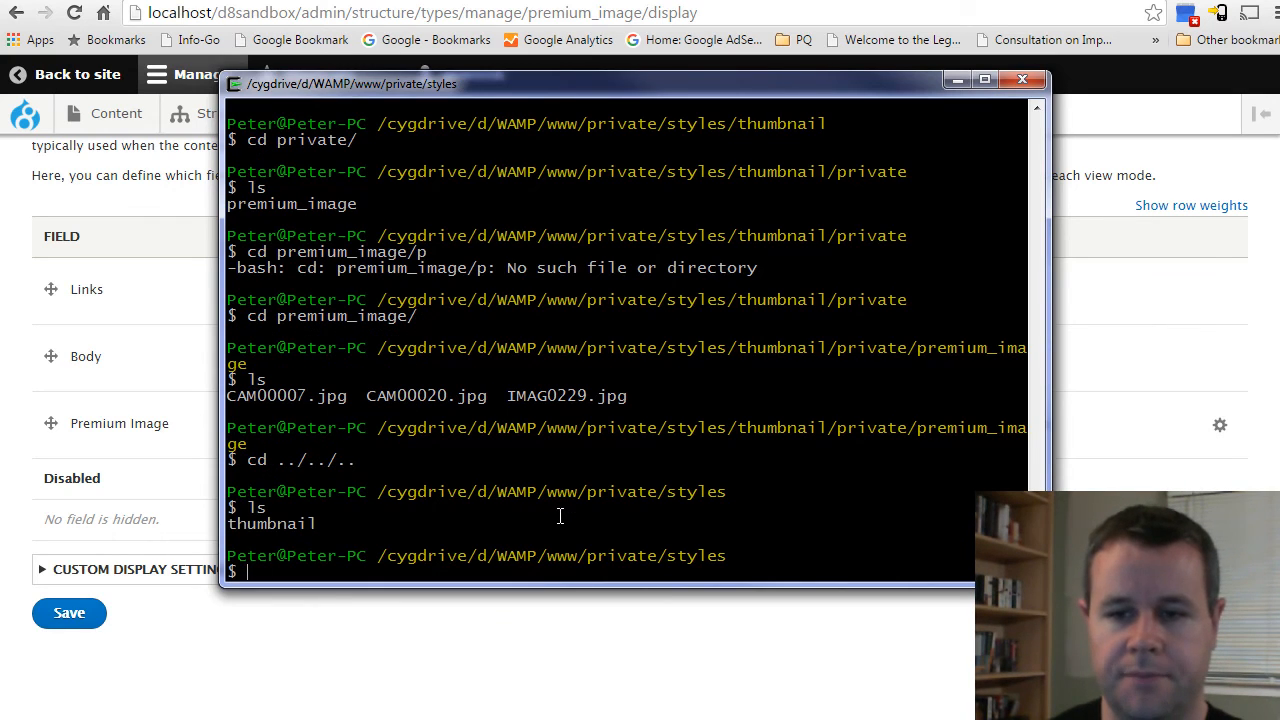
Switch to the browser, save the Premium Image display settings, and view the "Susie with her toy" node from the site's home page.
click(165, 652)
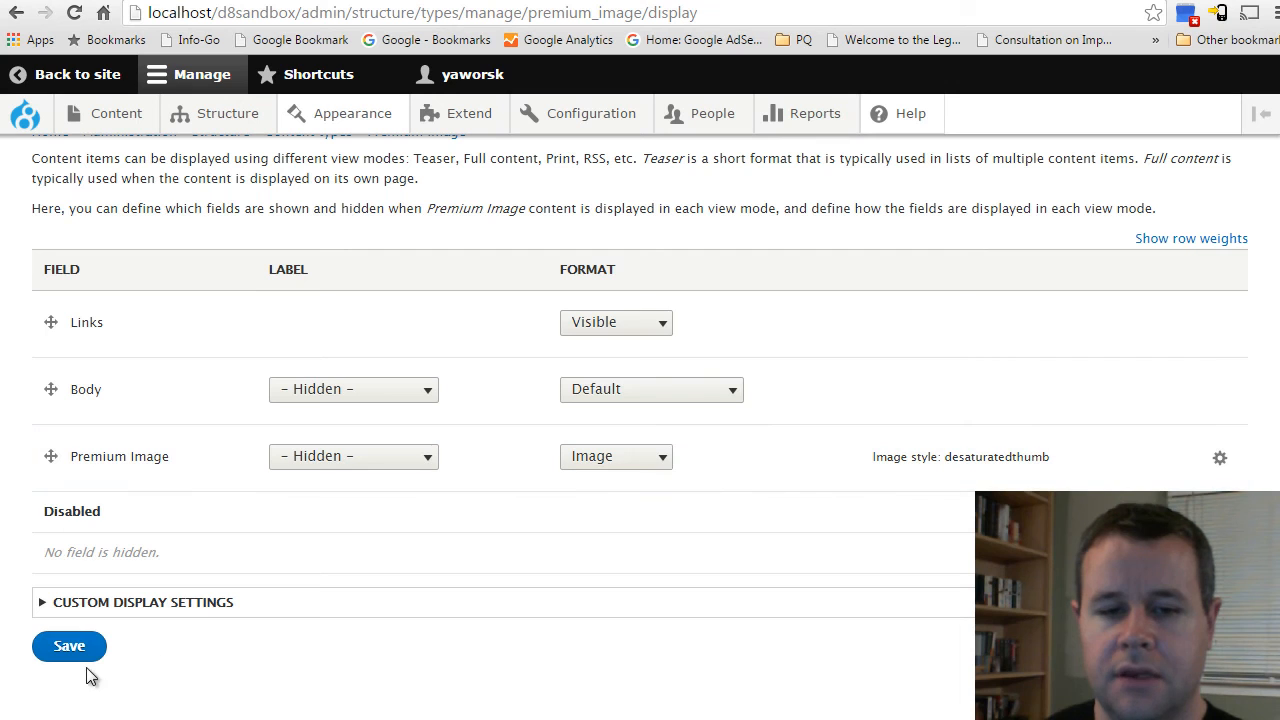
click(74, 650)
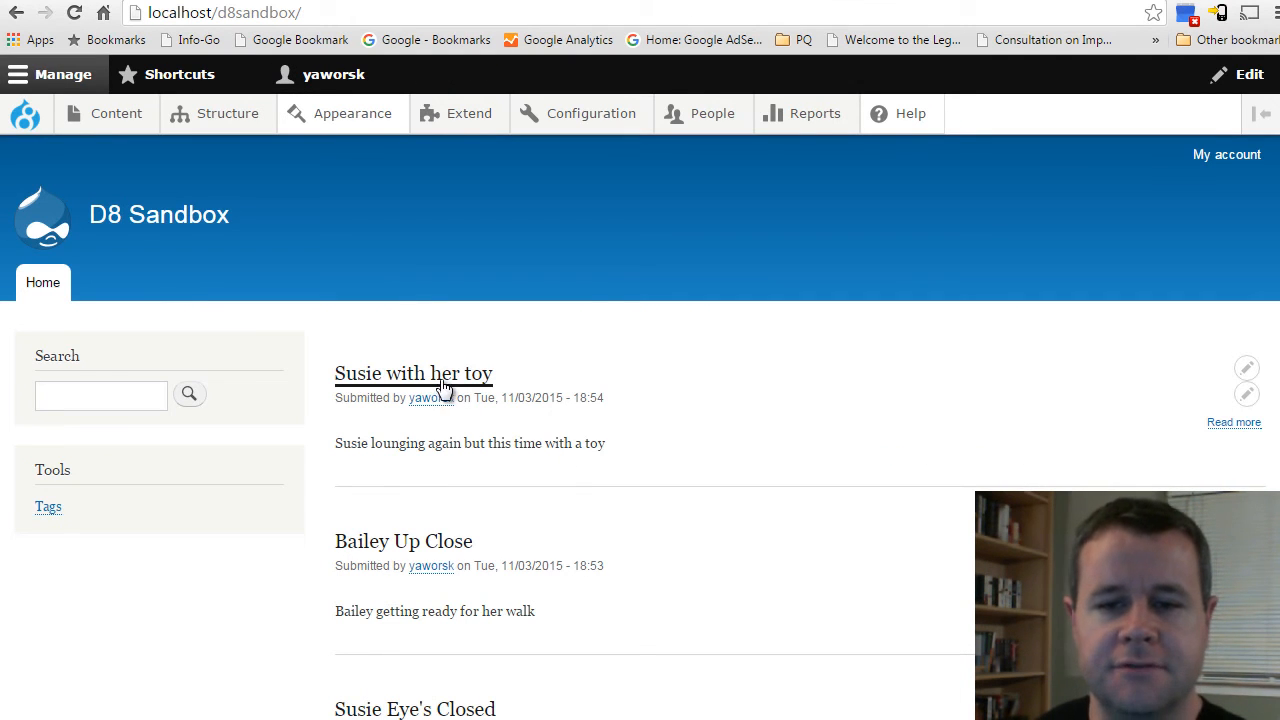
click(441, 387)
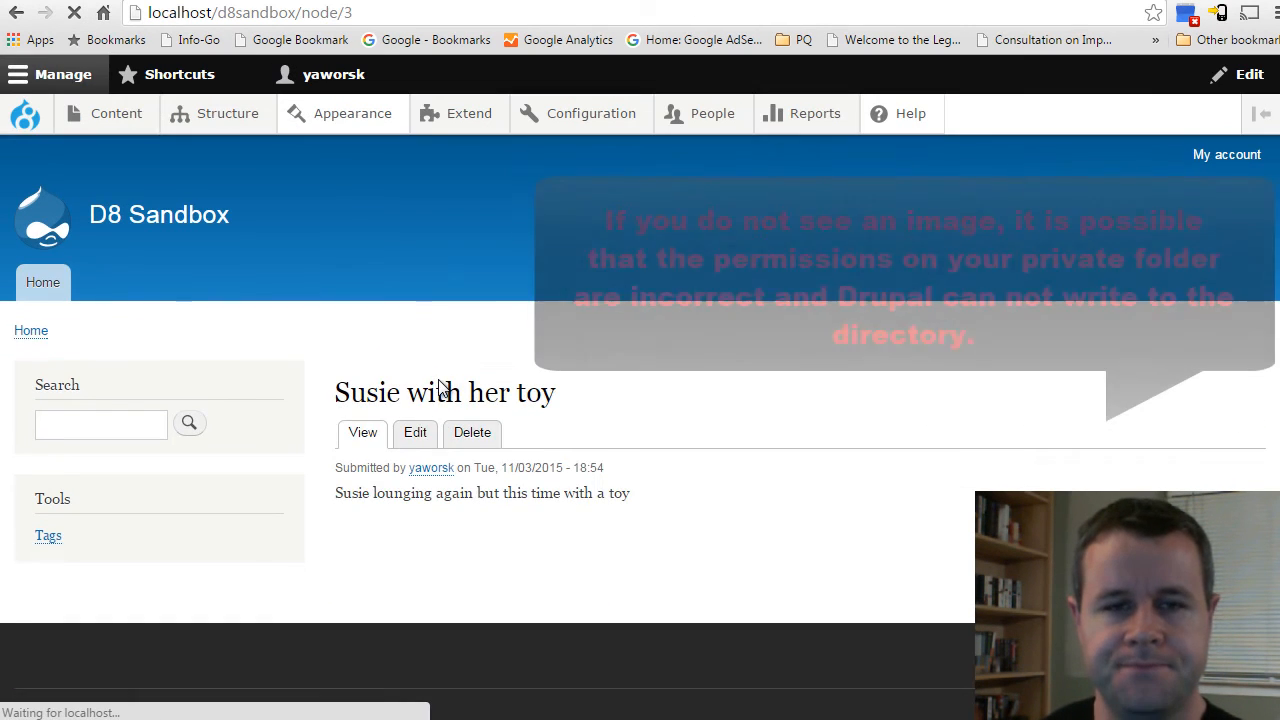
scroll(460, 490, down, 1)
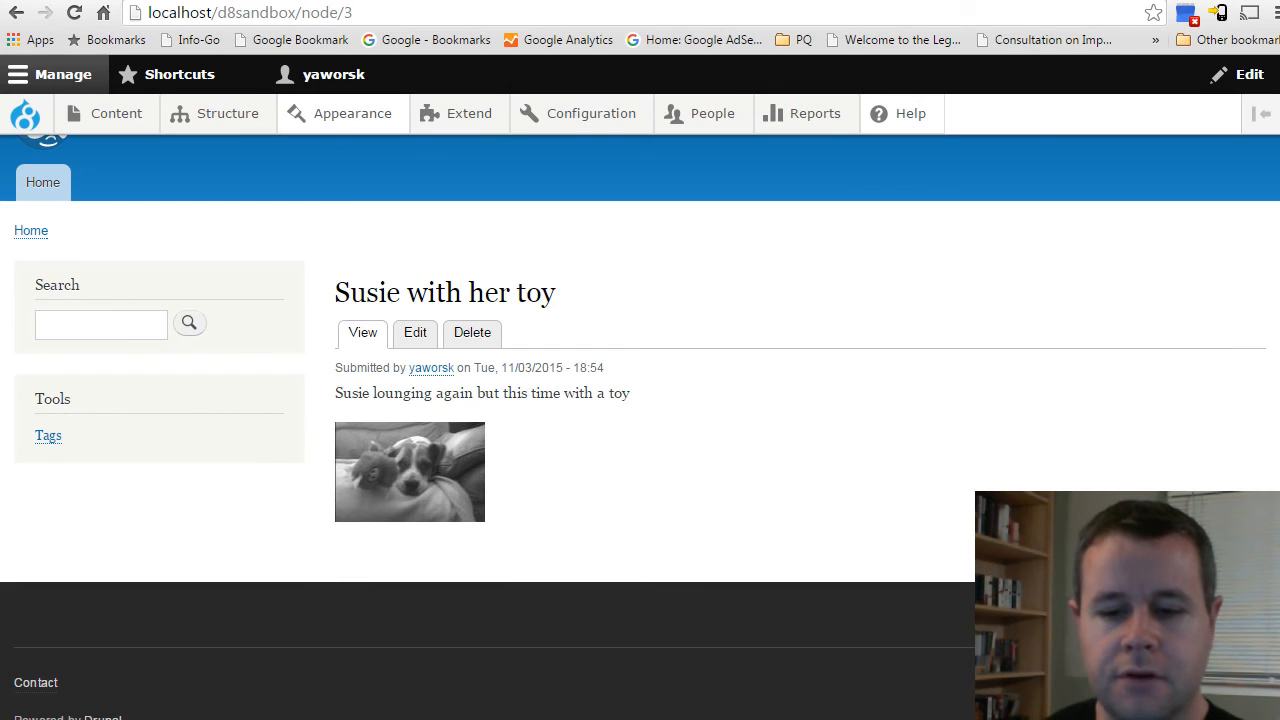
Switch to the Cygwin terminal, list the styles directory again and check for the desaturatedthumb folder.
click(570, 718)
click(578, 545)
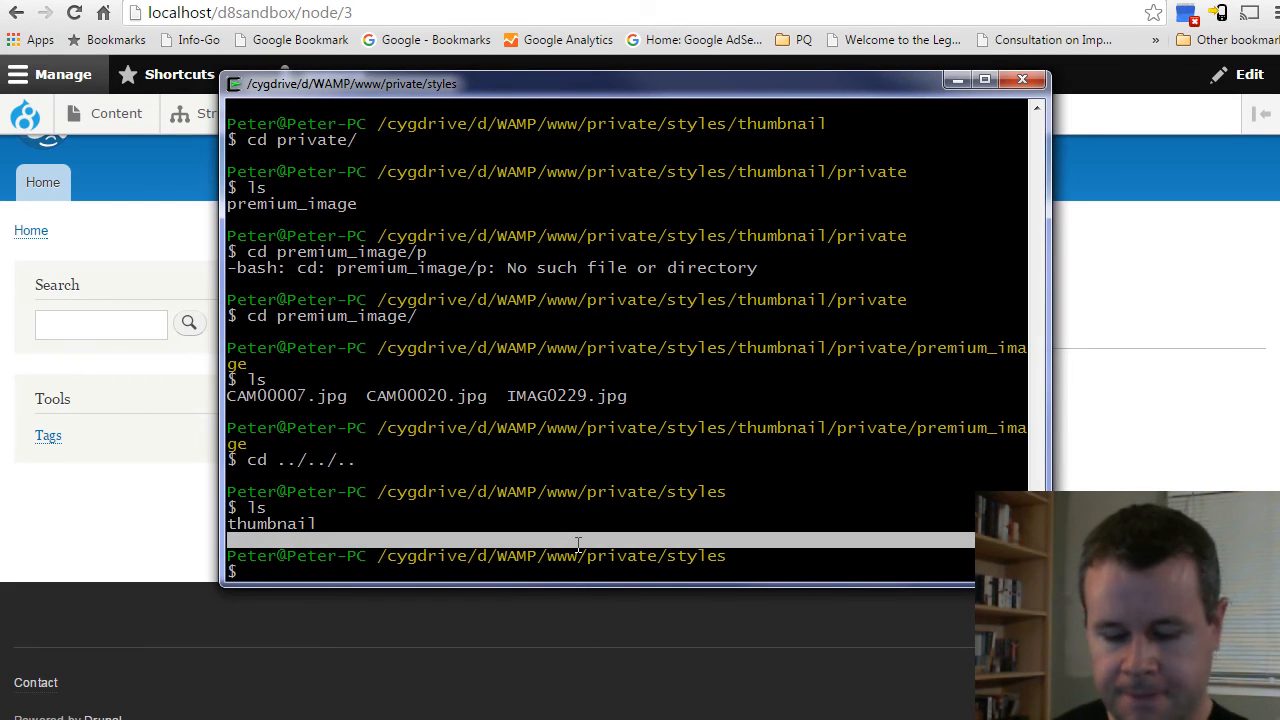
text(ls)
key(Return)
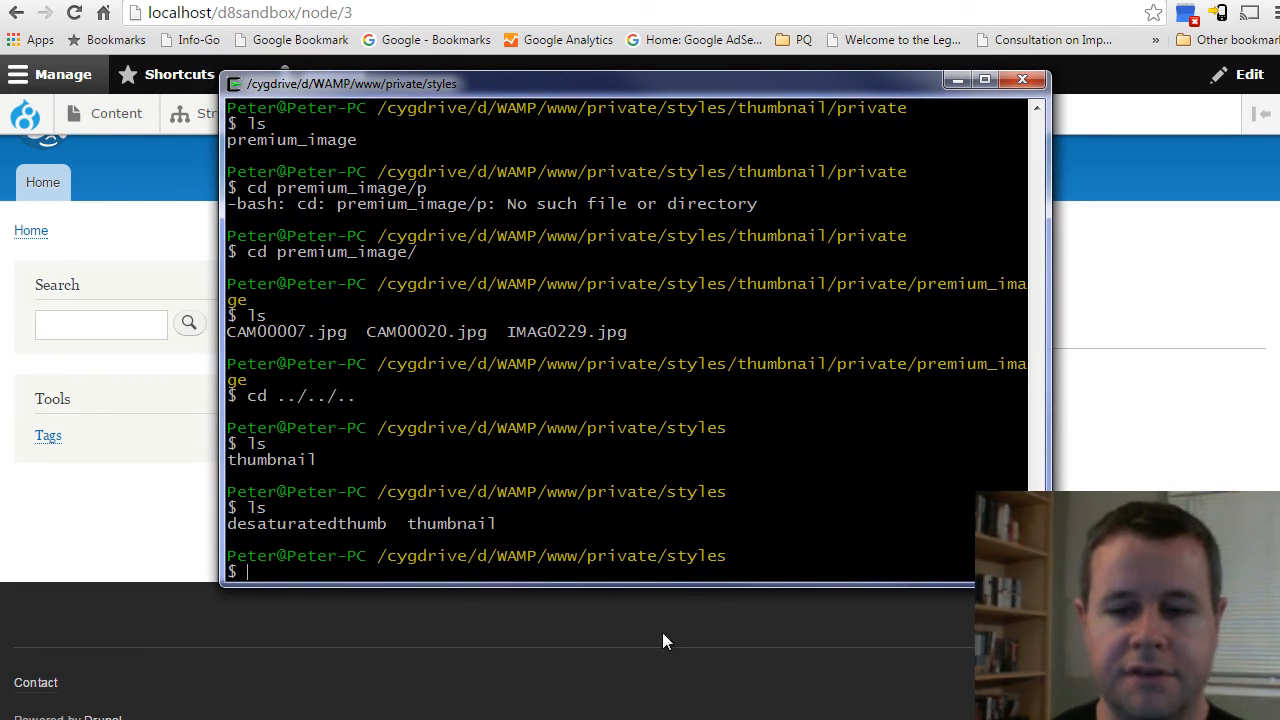
double_click(445, 524)
double_click(352, 524)
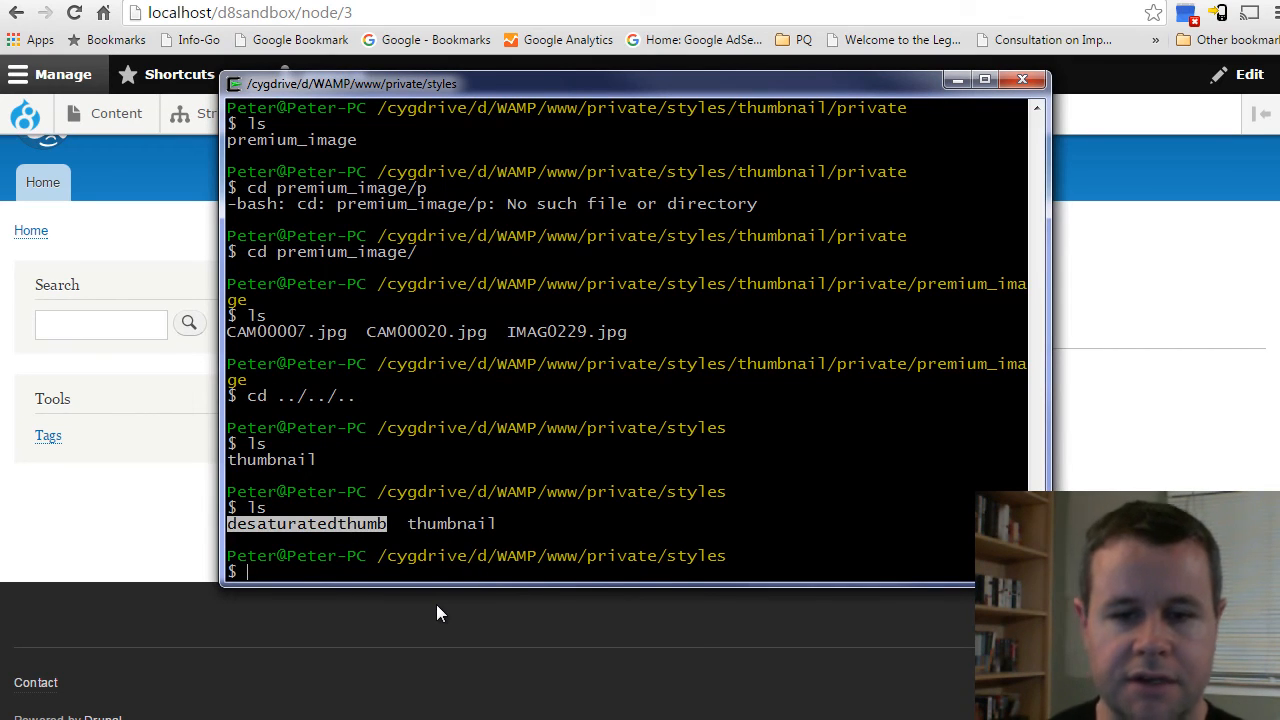
Enter the desaturatedthumb directory and list its contents.
text(cd de)
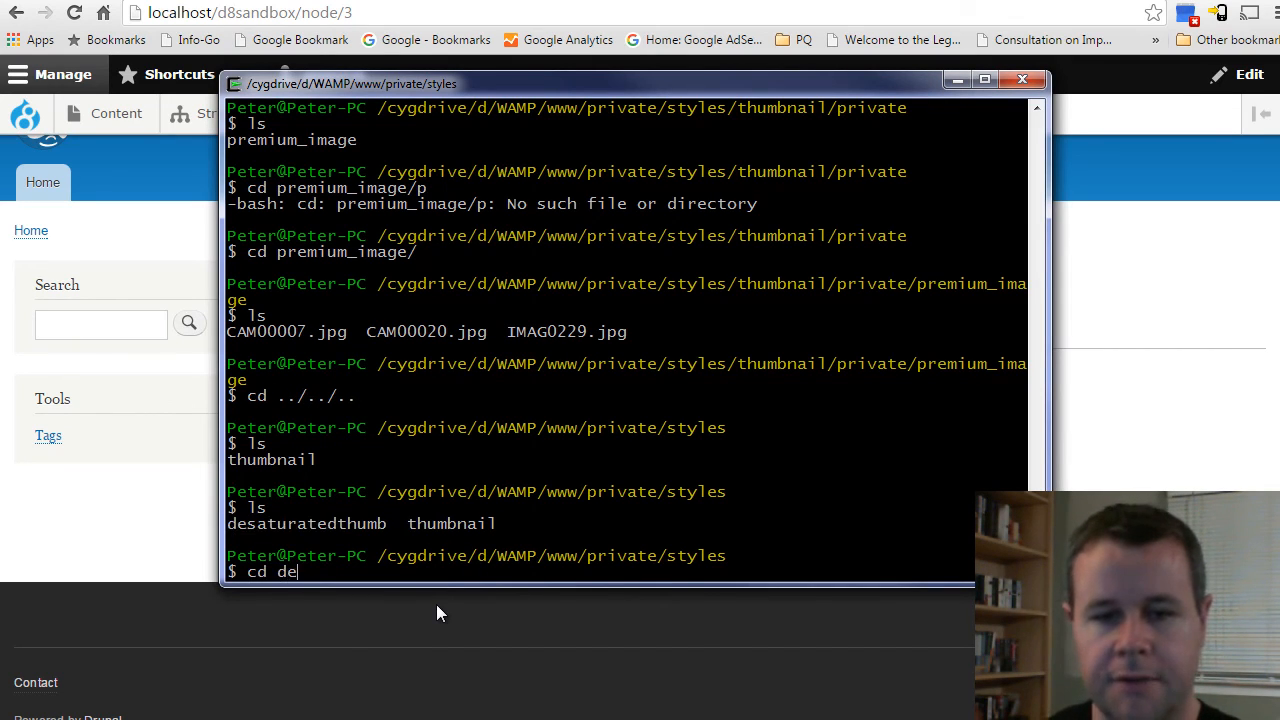
key(Tab)
key(Return)
text(ls)
key(Return)
Enter private/premium_image under desaturatedthumb and list the generated image files.
text(cd pr)
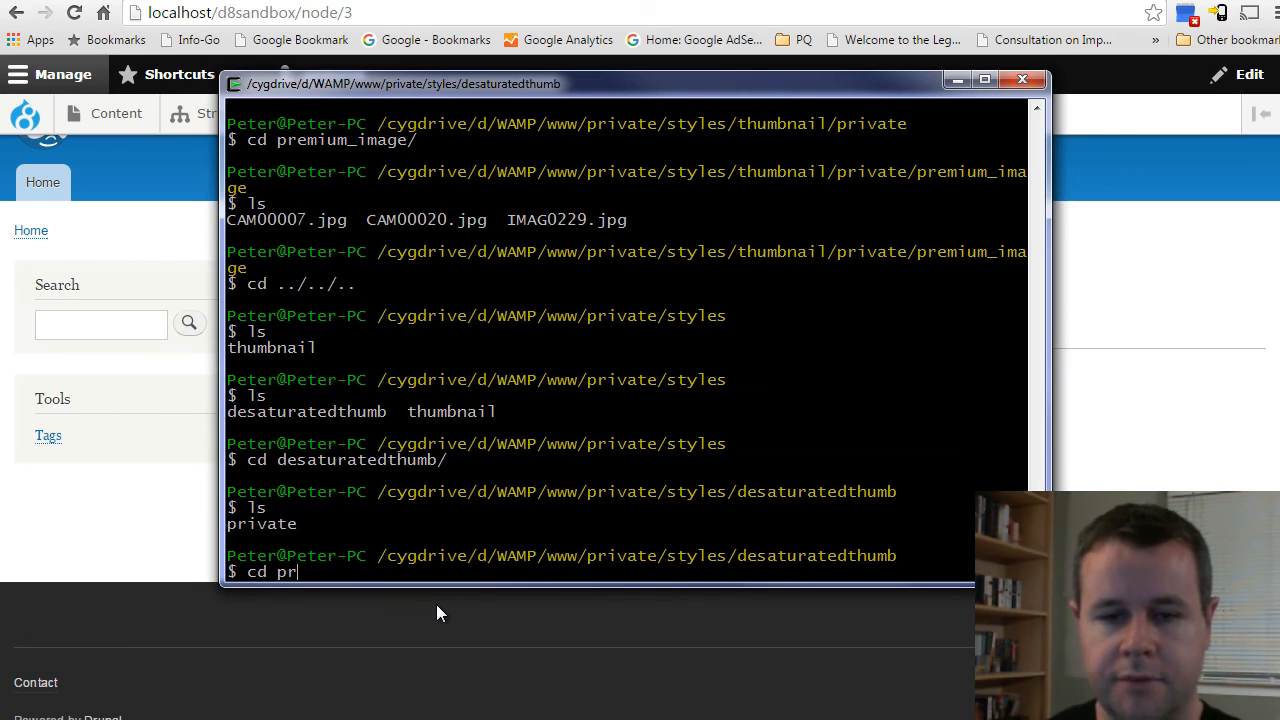
key(Tab)
text(p)
key(Tab)
key(Return)
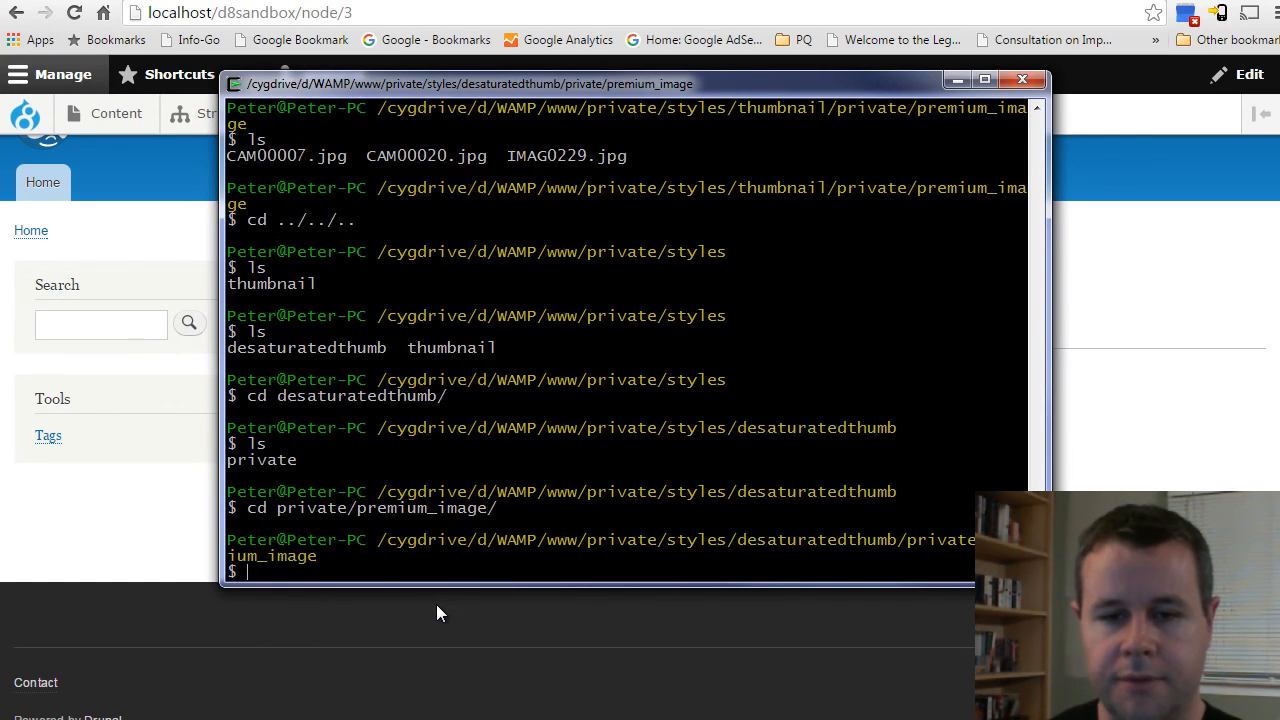
text(ls)
key(Return)
Switch to the browser, return to the site's home page and open the "Bailey Up Close" node.
click(177, 543)
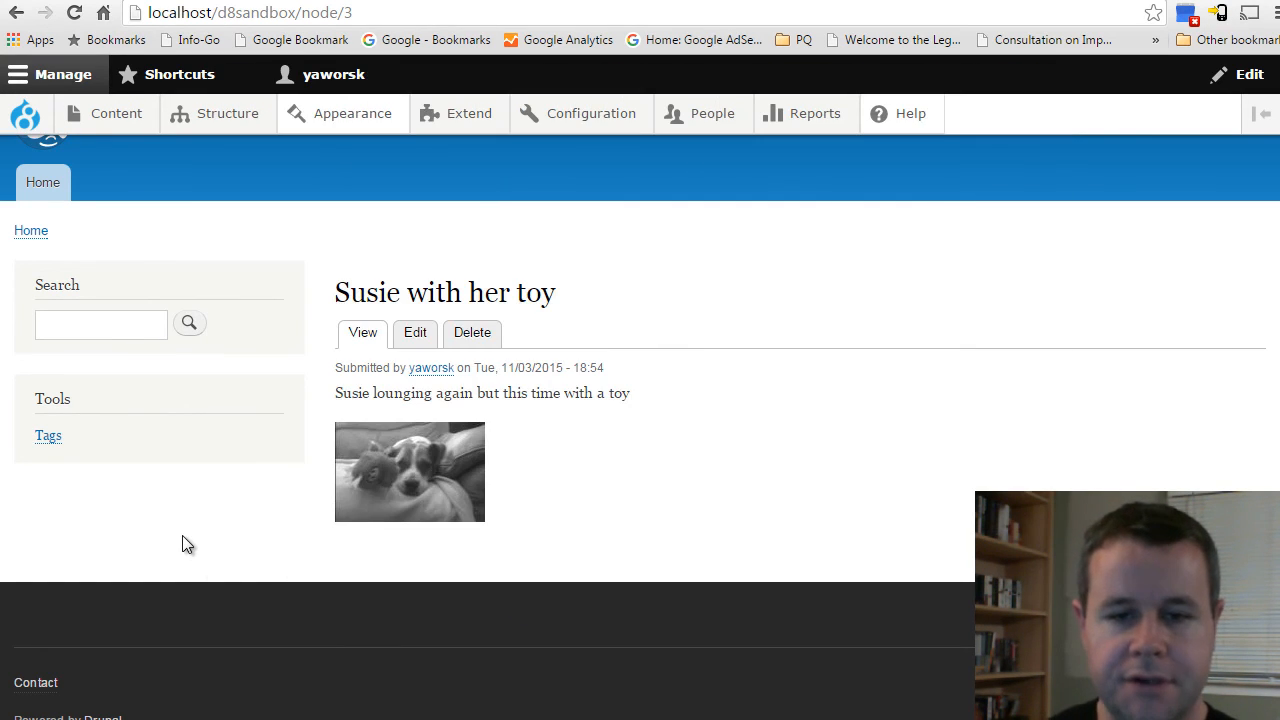
key(alt+Left)
click(463, 548)
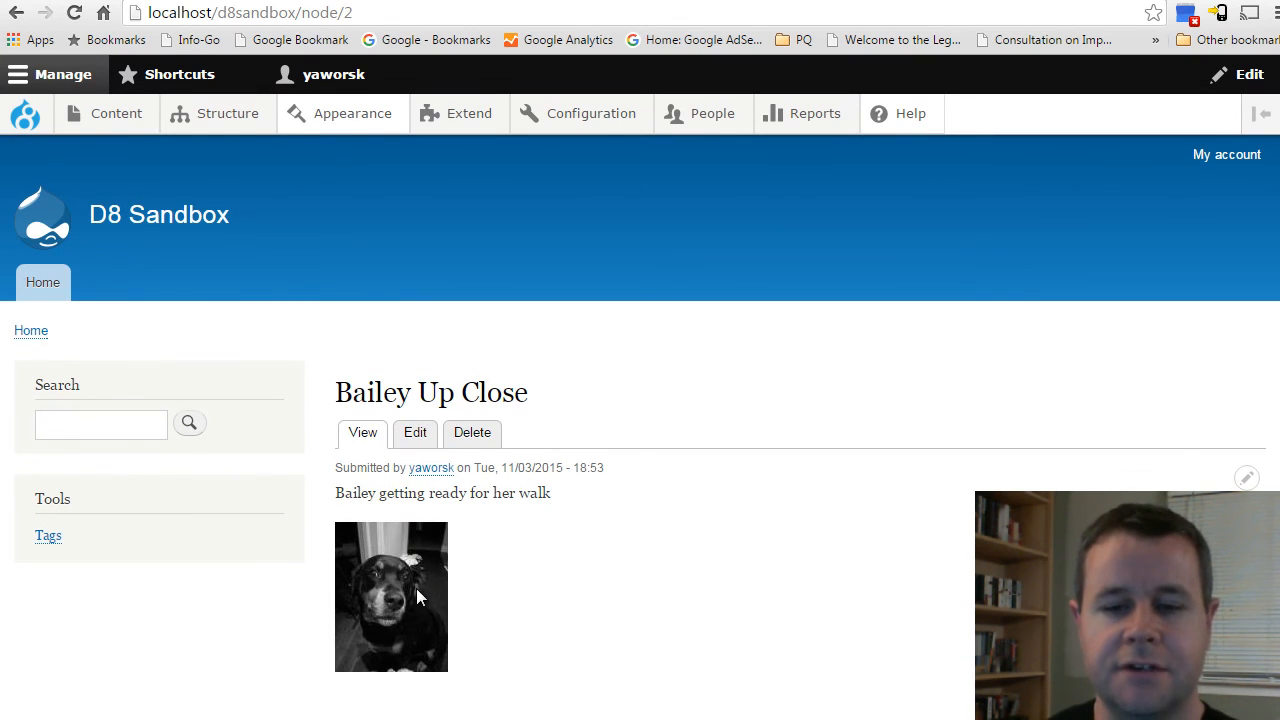
Go back to the home page and open the "Susie Eye's Closed" node to view its image.
key(alt+Left)
scroll(414, 620, down, 2)
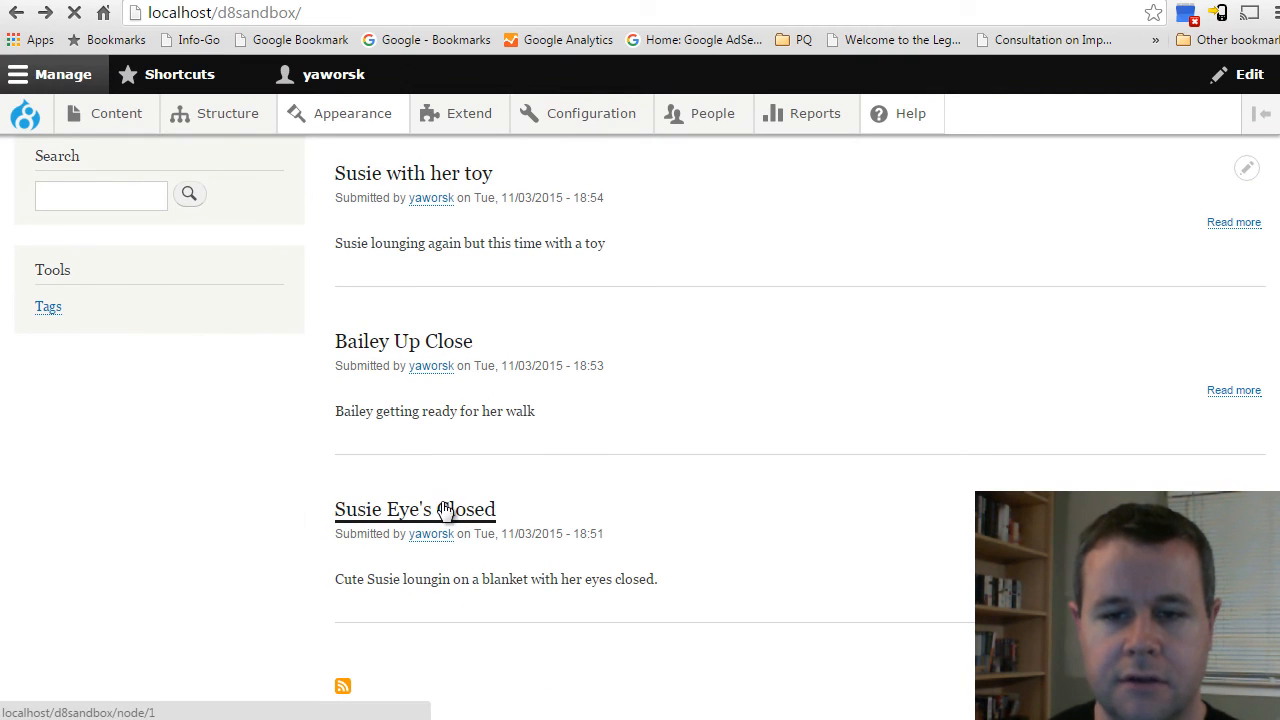
click(446, 509)
scroll(448, 513, down, 1)
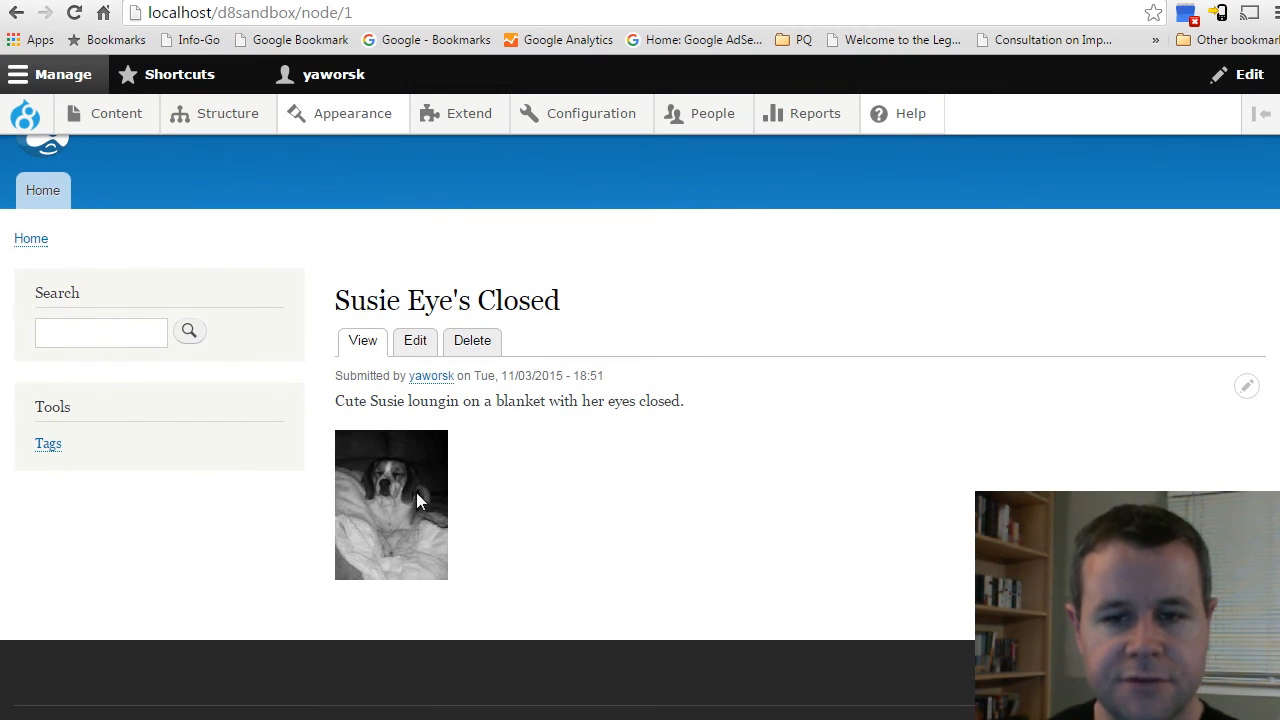
Switch to the Cygwin terminal and list the desaturatedthumb premium_image files again.
click(460, 719)
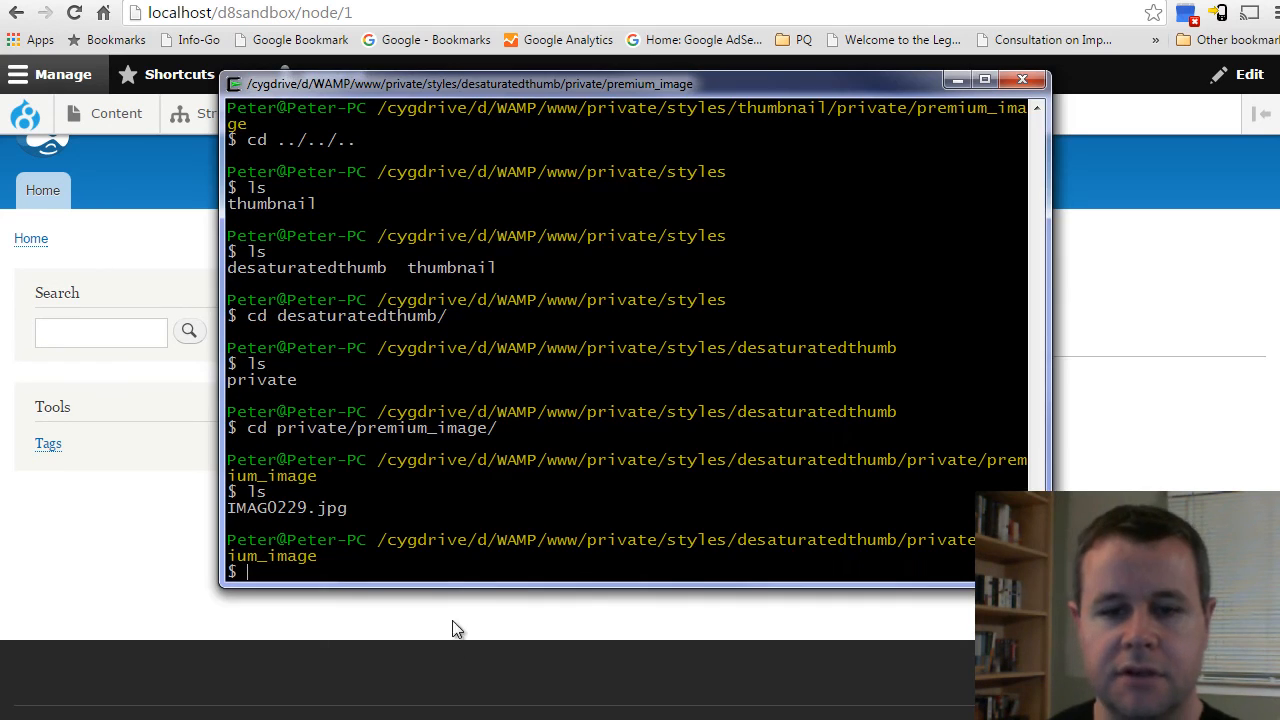
drag(434, 560, 428, 556)
text(ls)
key(Return)
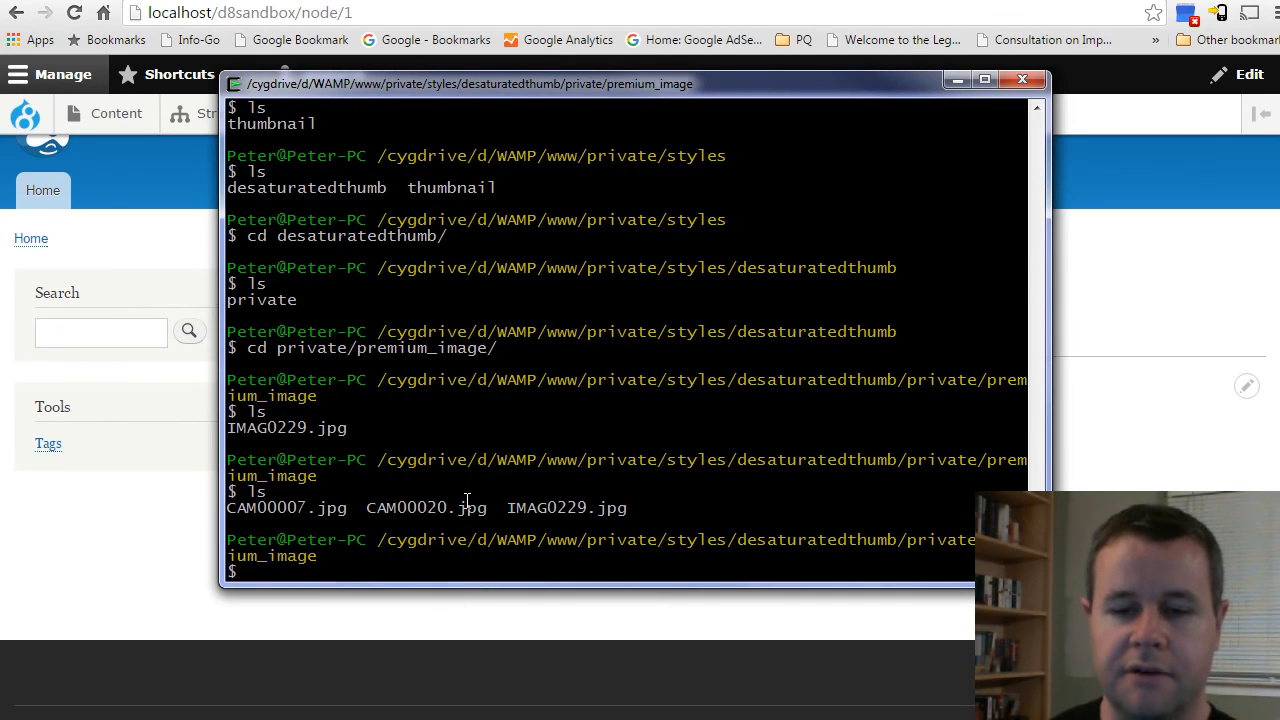
Switch back to the browser and open the D8 Sandbox home page.
click(370, 607)
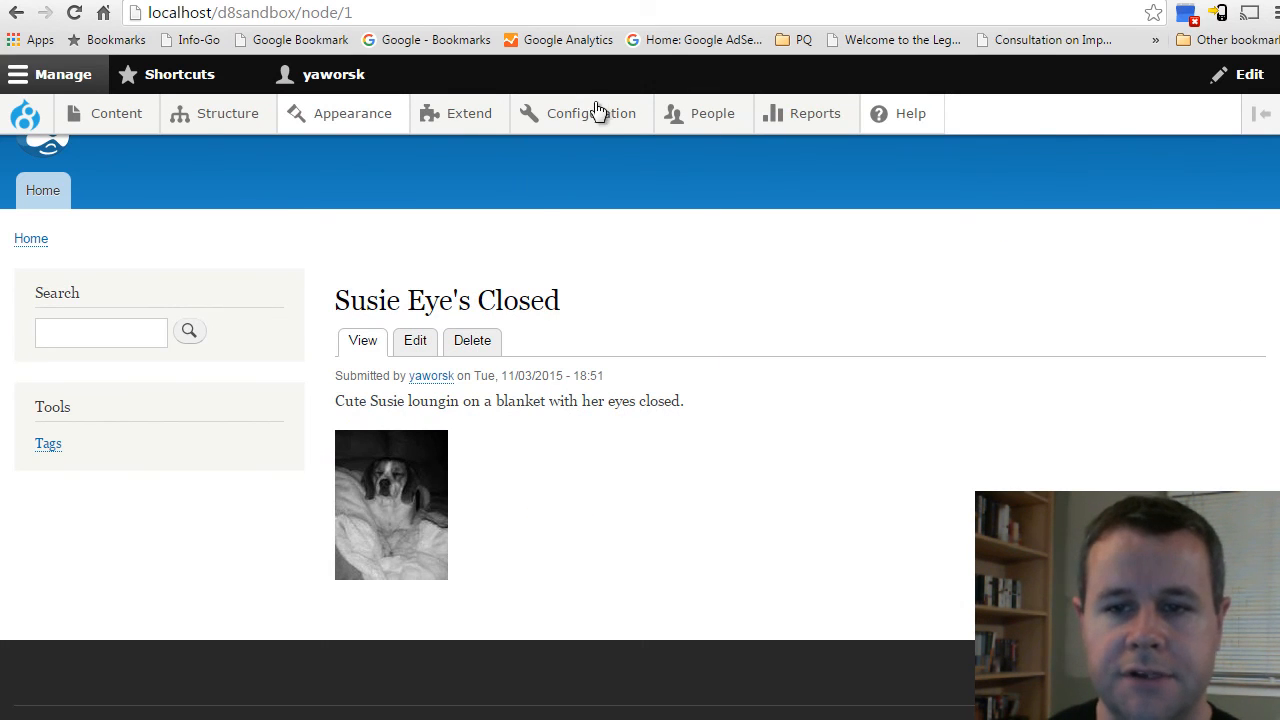
mouse_move(594, 114)
mouse_move(600, 345)
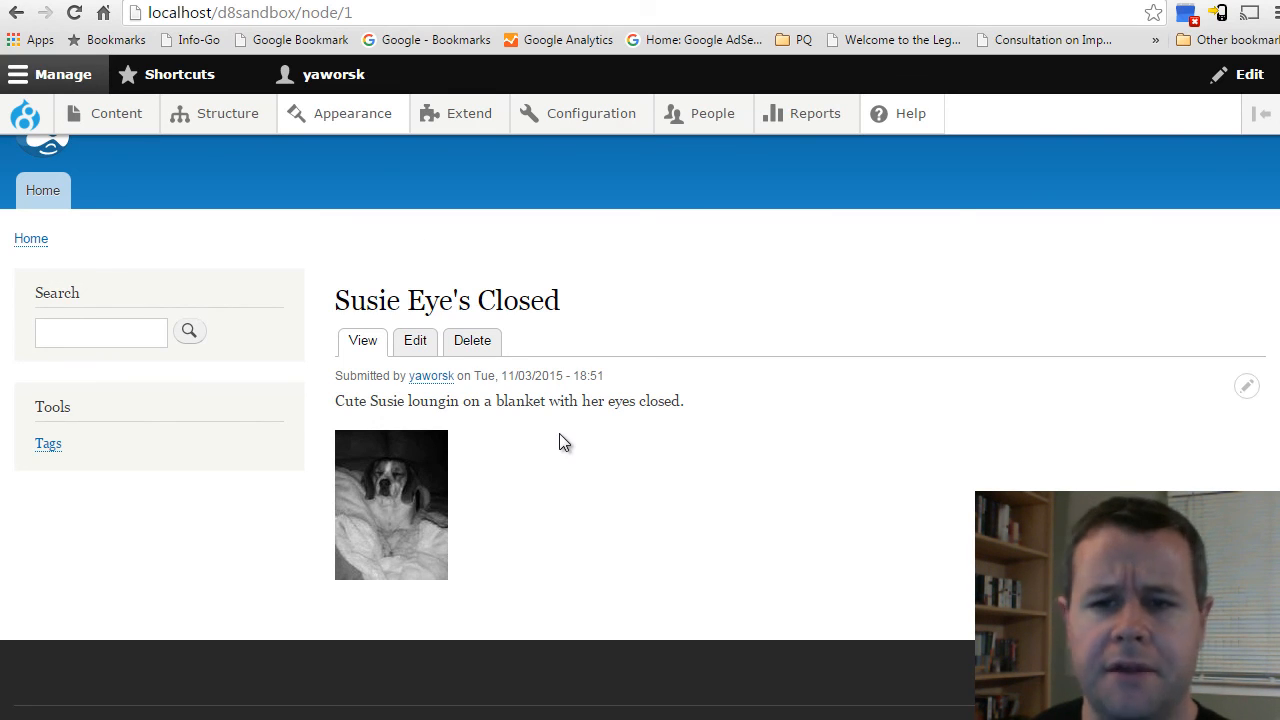
click(42, 196)
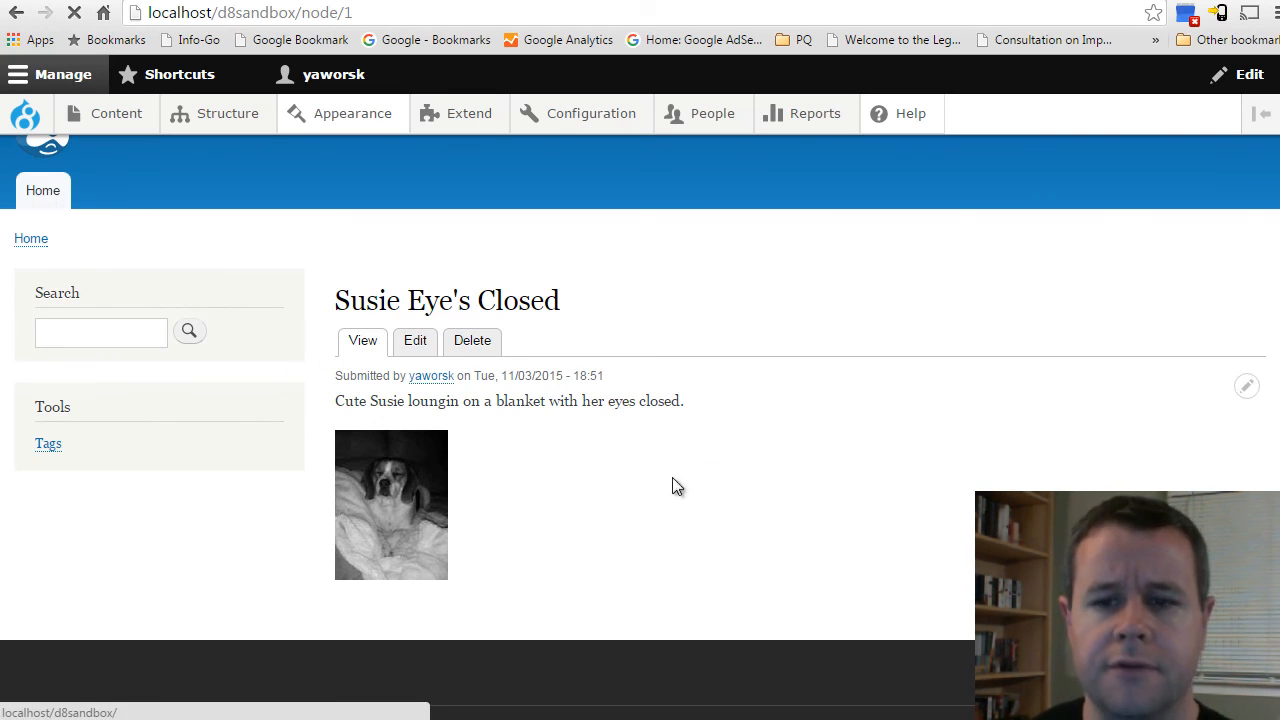